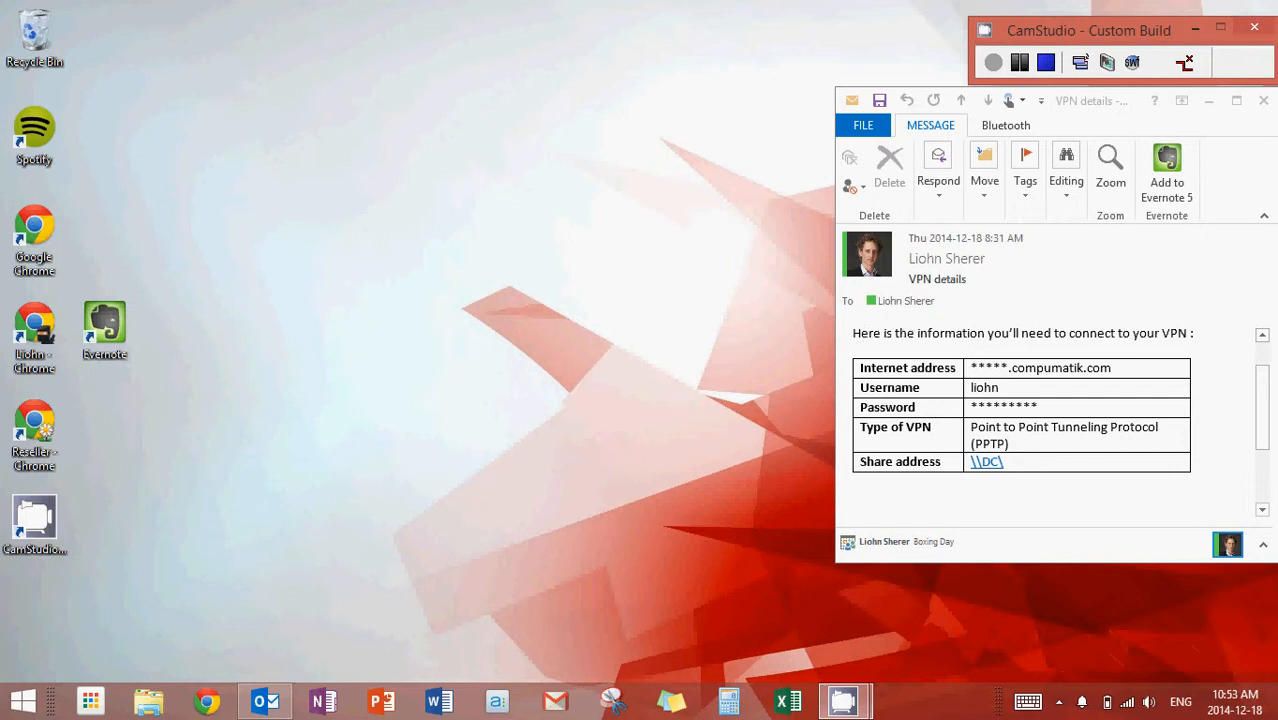
# Search Windows for "vpn" and open the Manage virtual private networks (VPN) settings
pyautogui.moveTo(1277, 719)
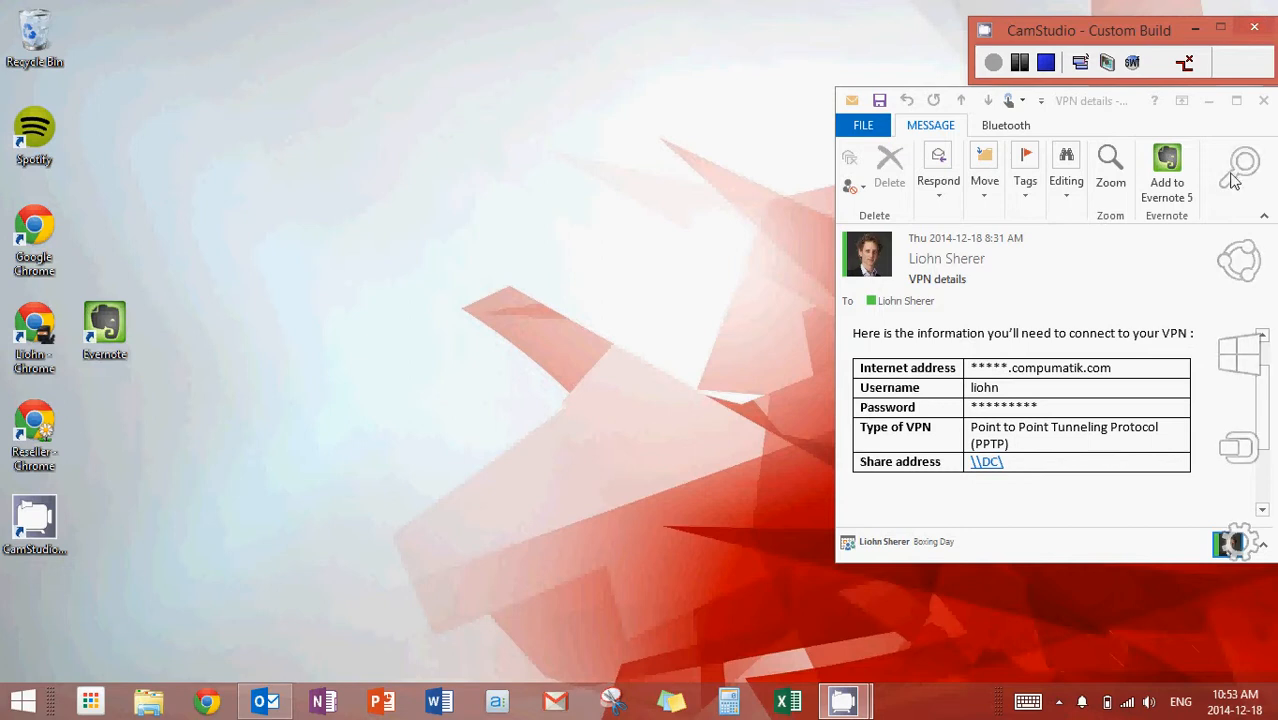
pyautogui.moveTo(1277, 0)
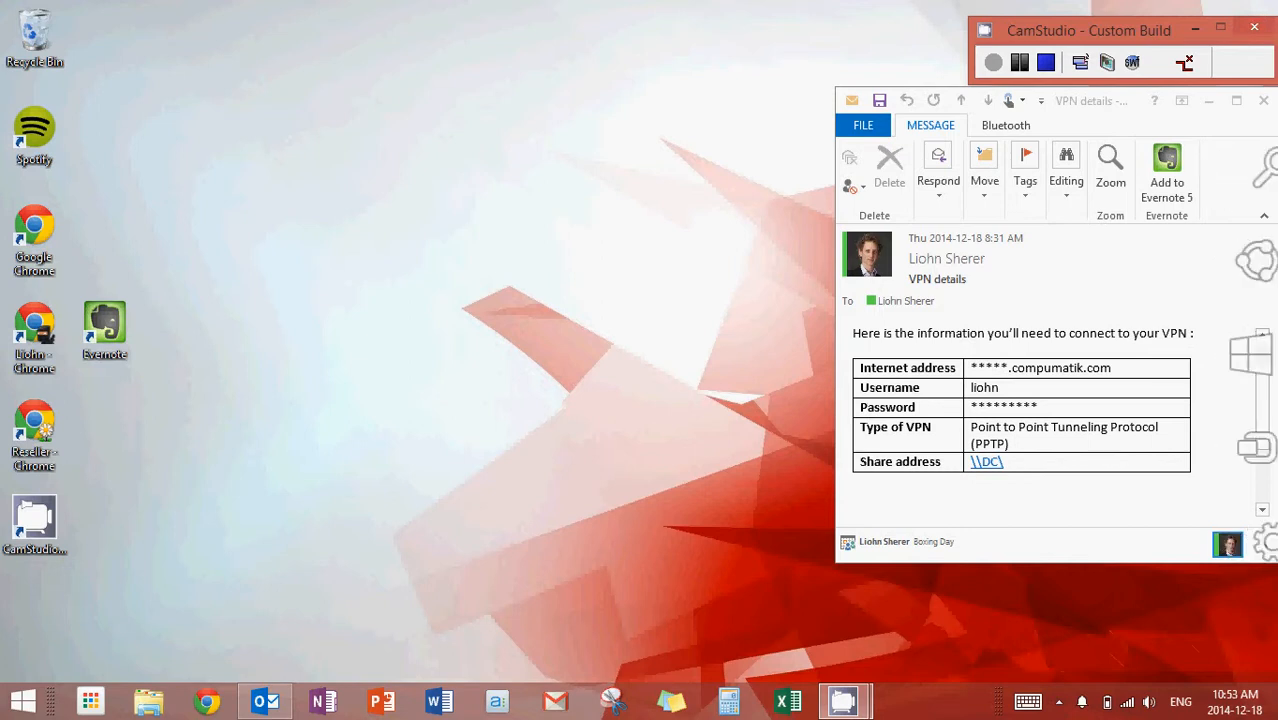
pyautogui.click(1246, 172)
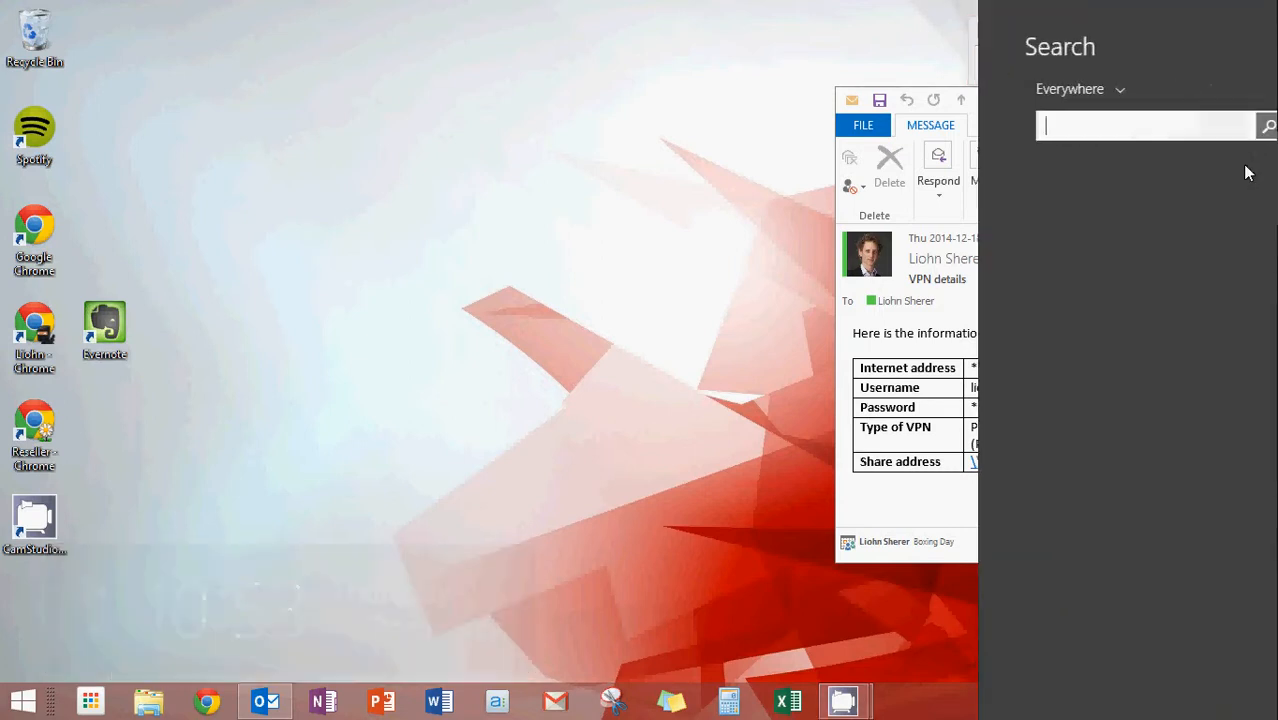
pyautogui.write('vpn')
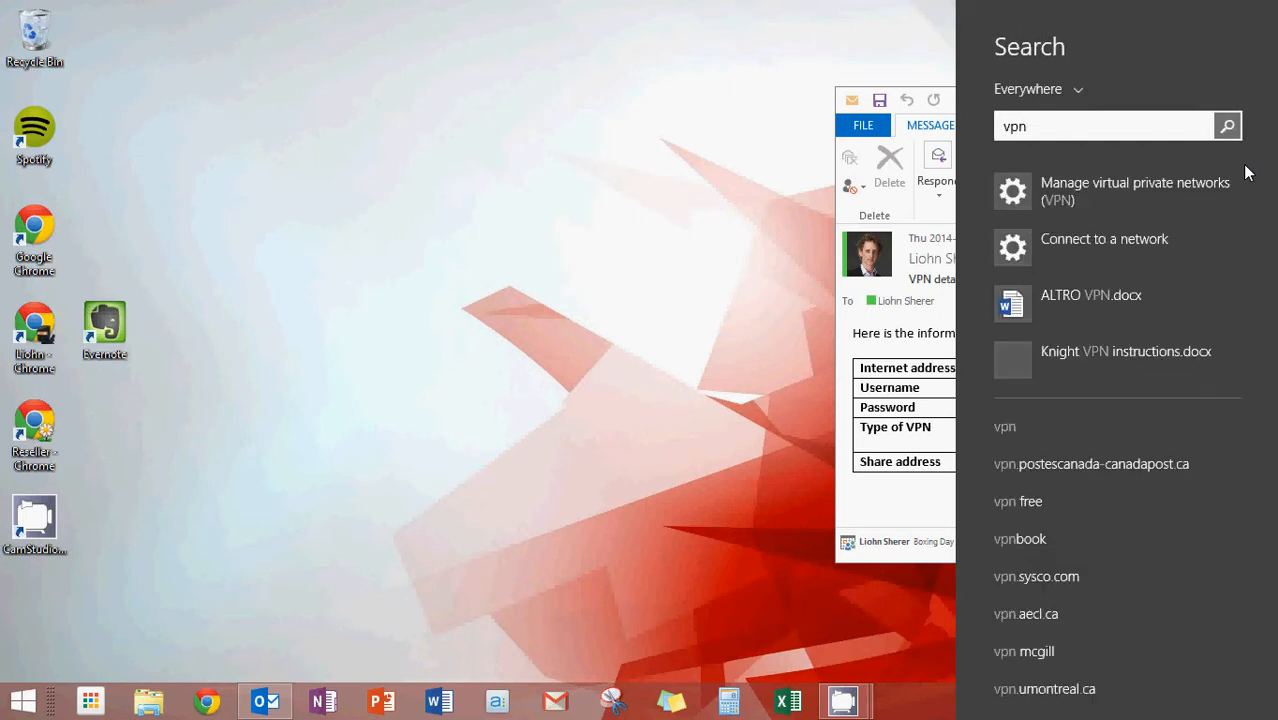
pyautogui.click(1136, 186)
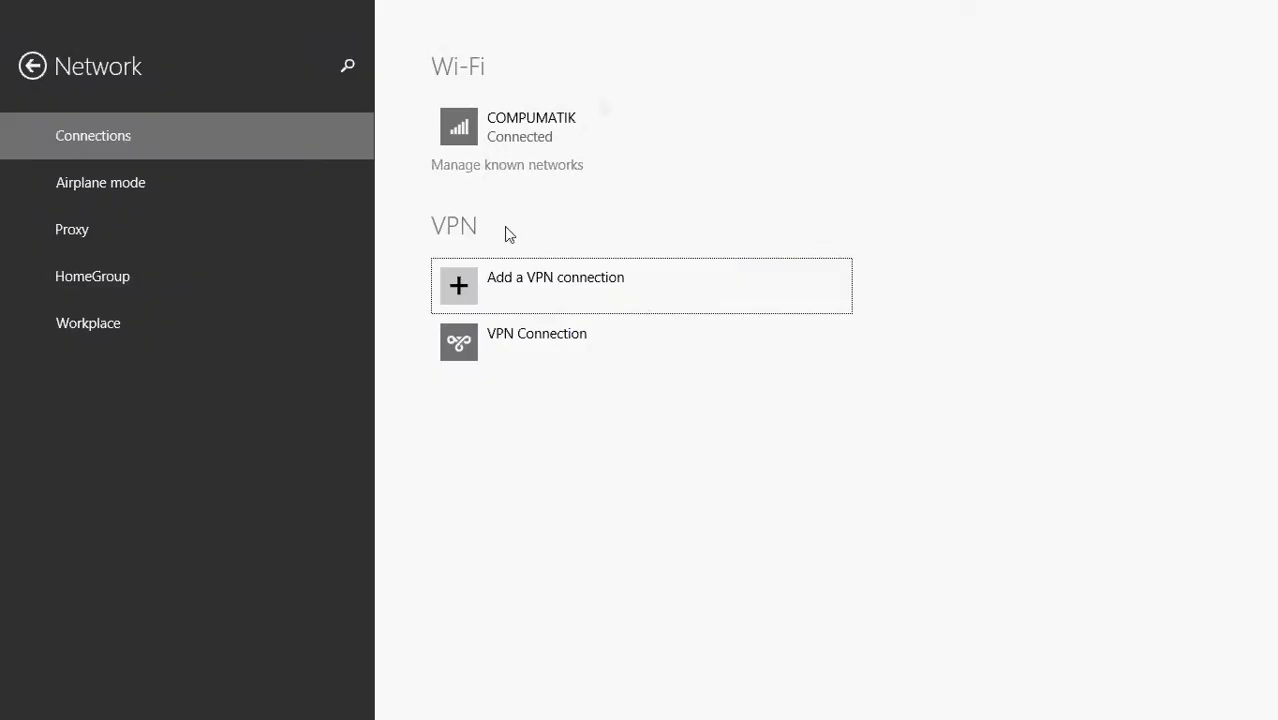
# Start adding a VPN connection with Microsoft as the provider and Compumatik as the connection name
pyautogui.click(465, 294)
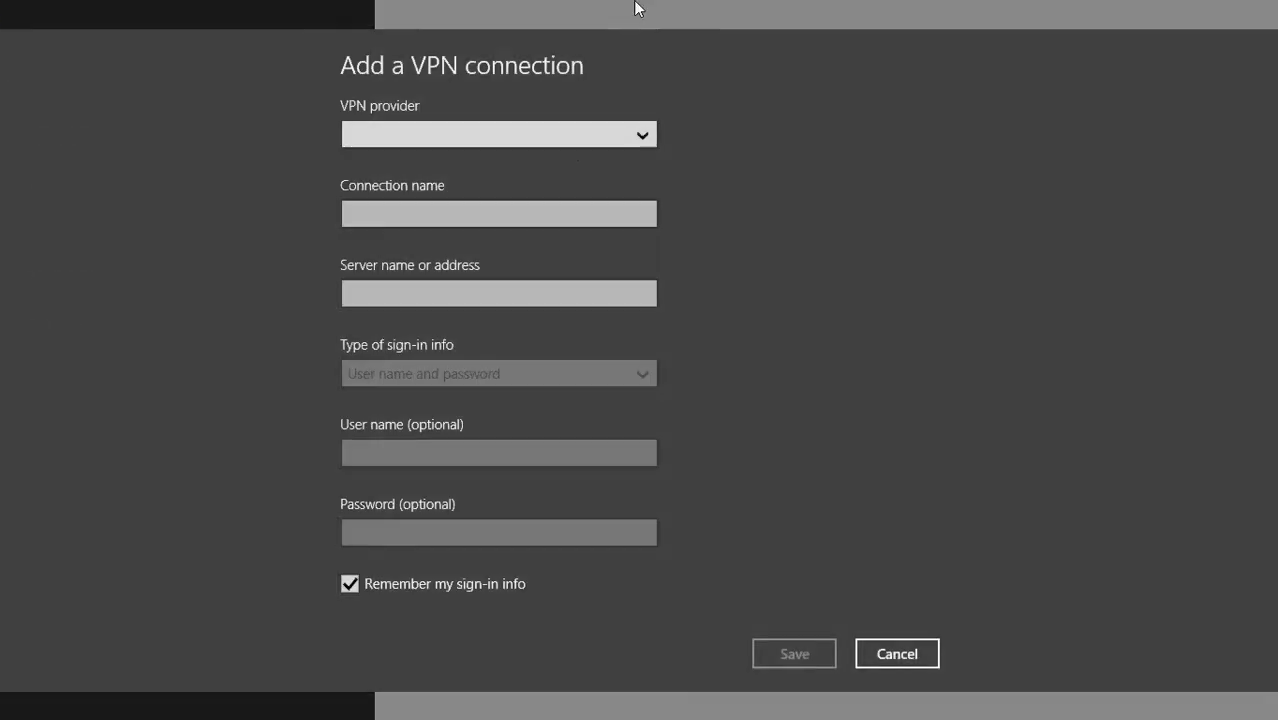
pyautogui.moveTo(635, 3)
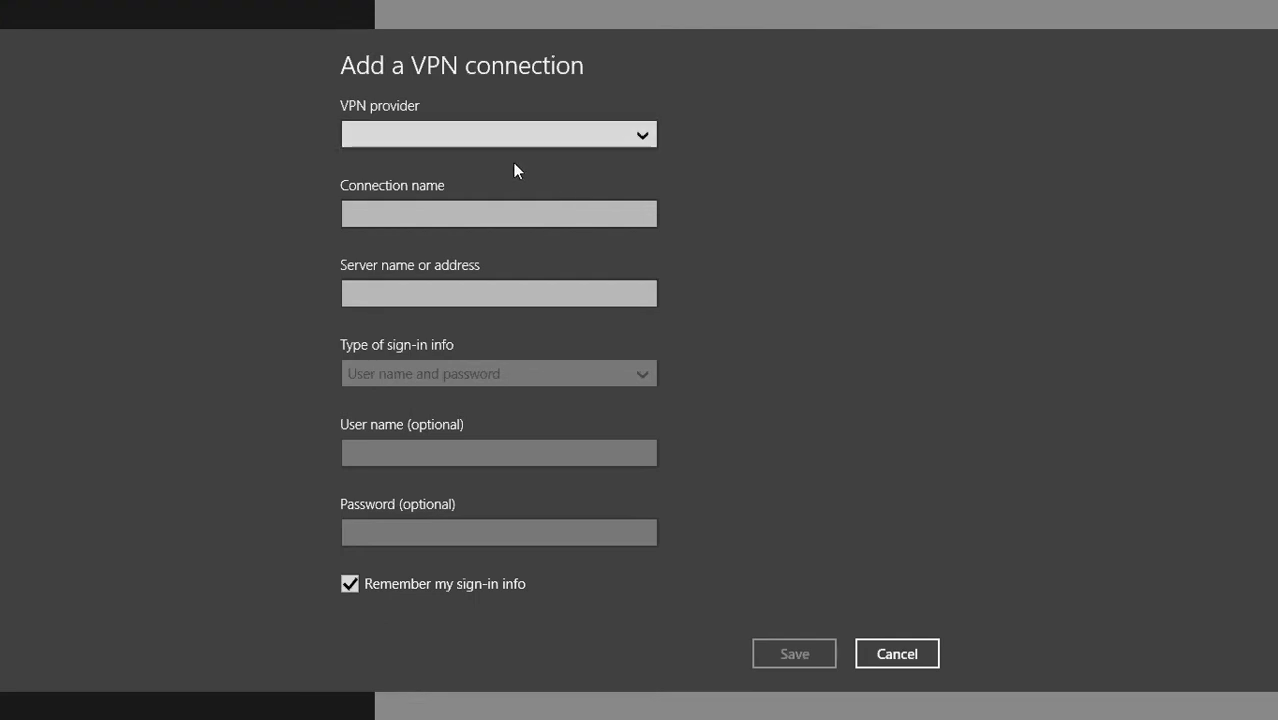
pyautogui.click(643, 136)
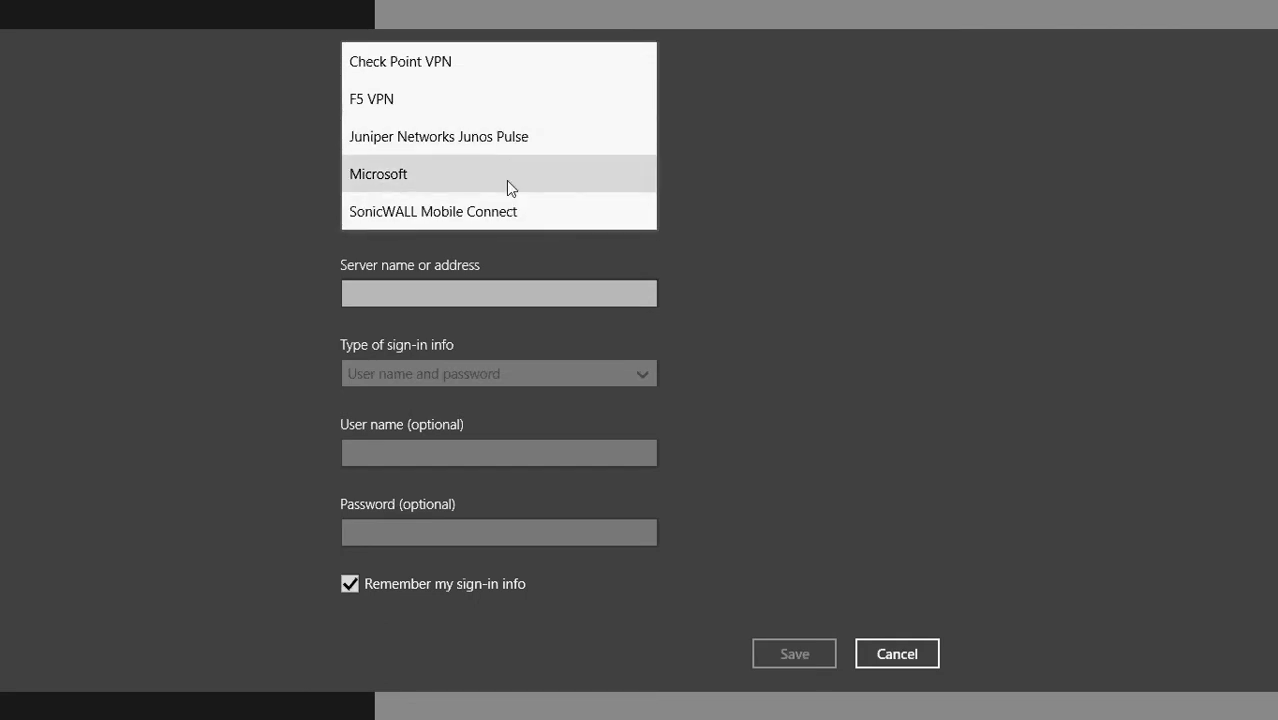
pyautogui.click(506, 180)
pyautogui.click(464, 211)
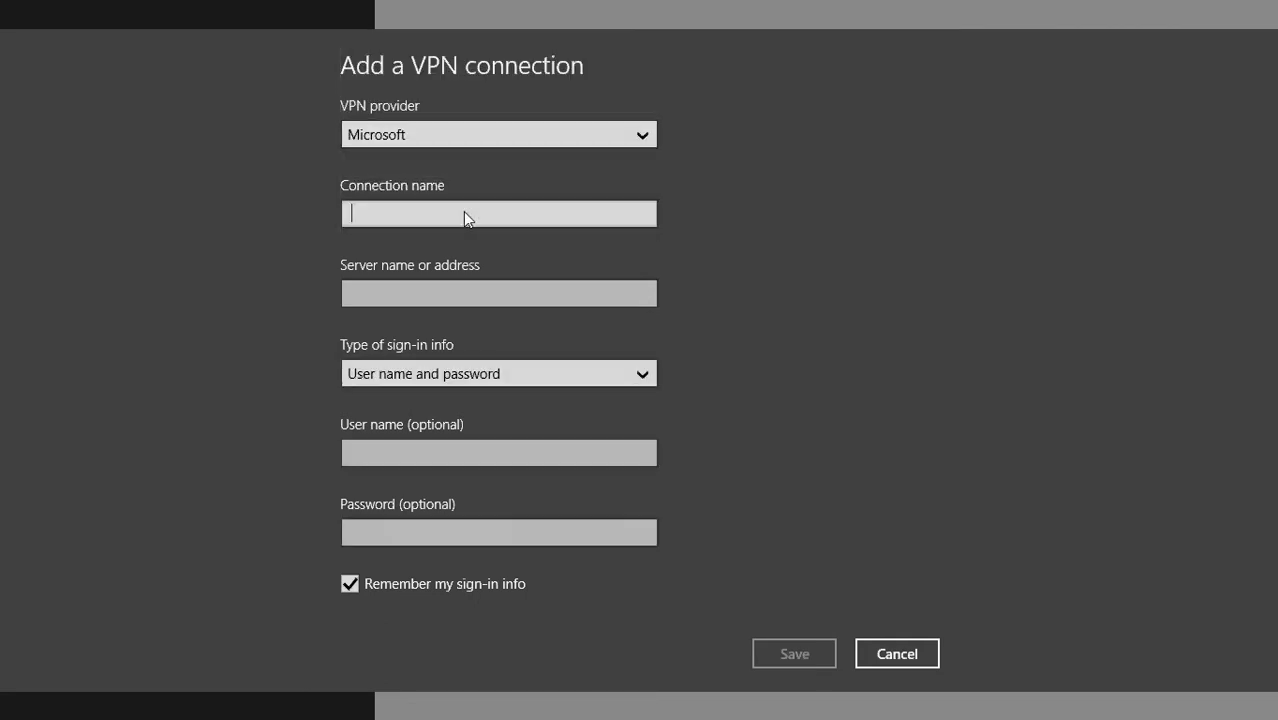
pyautogui.write('Compu')
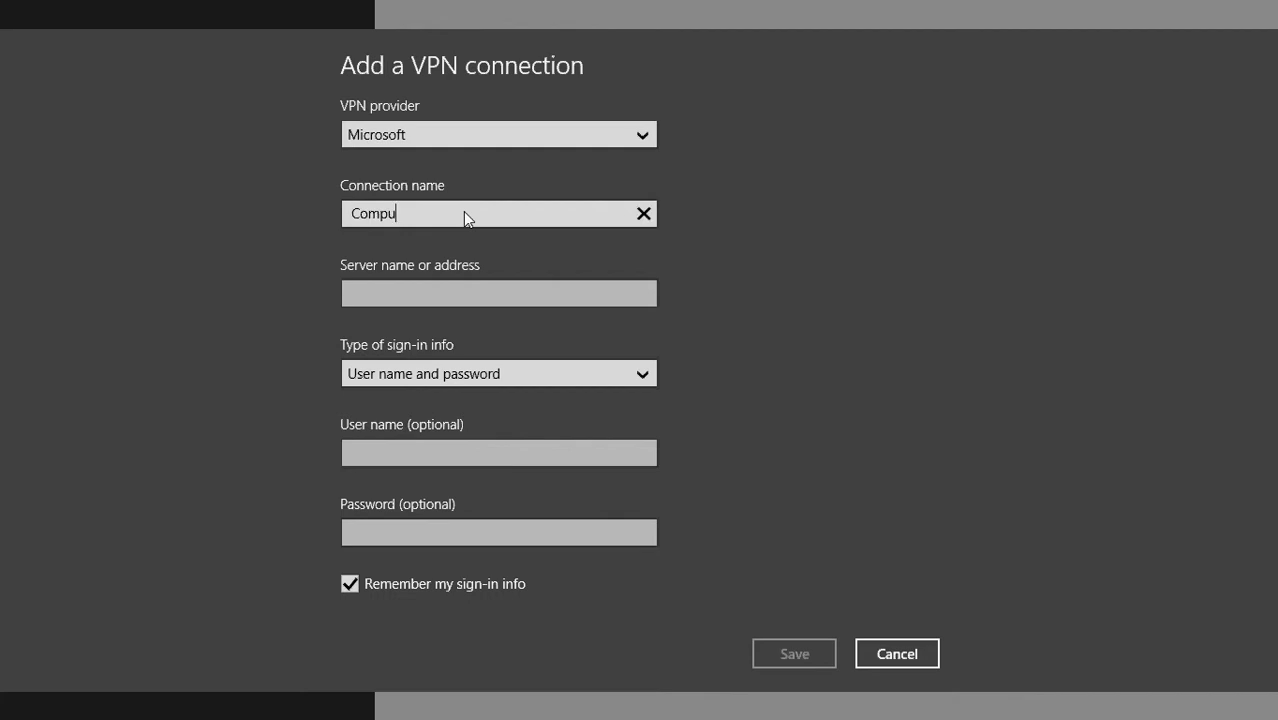
pyautogui.write('matik')
pyautogui.press('Tab')
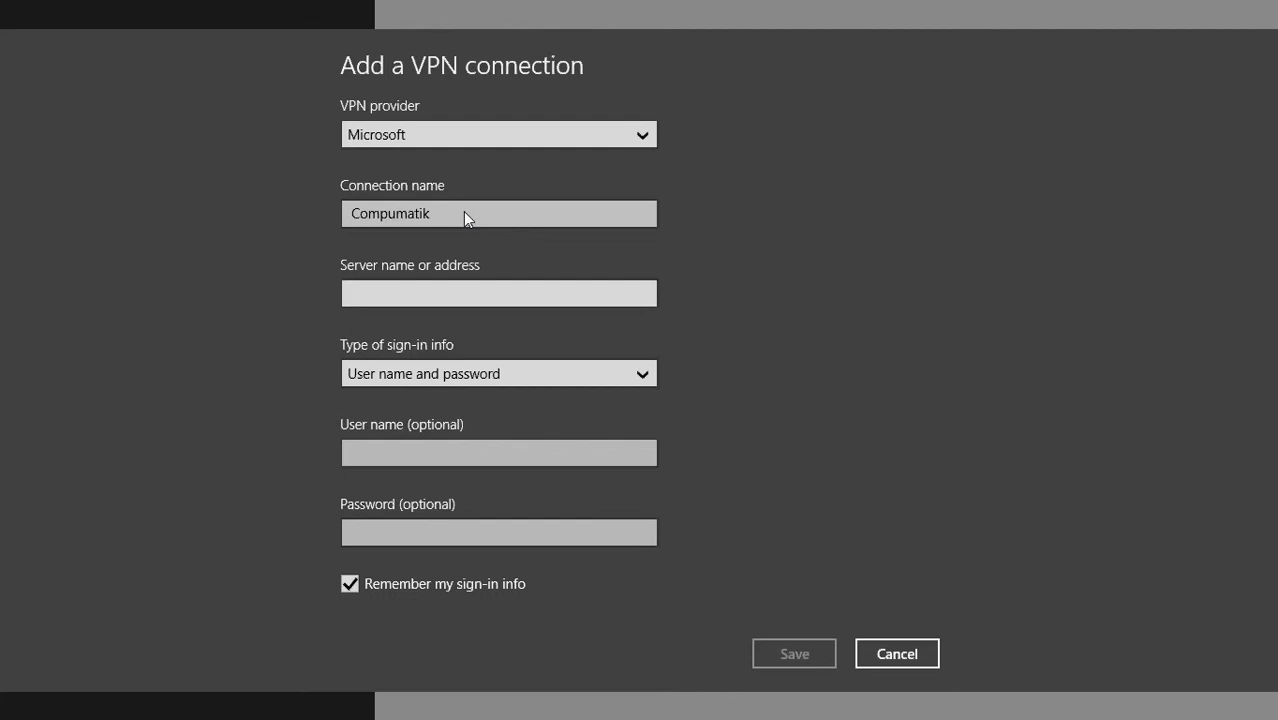
pyautogui.write('24.19.1')
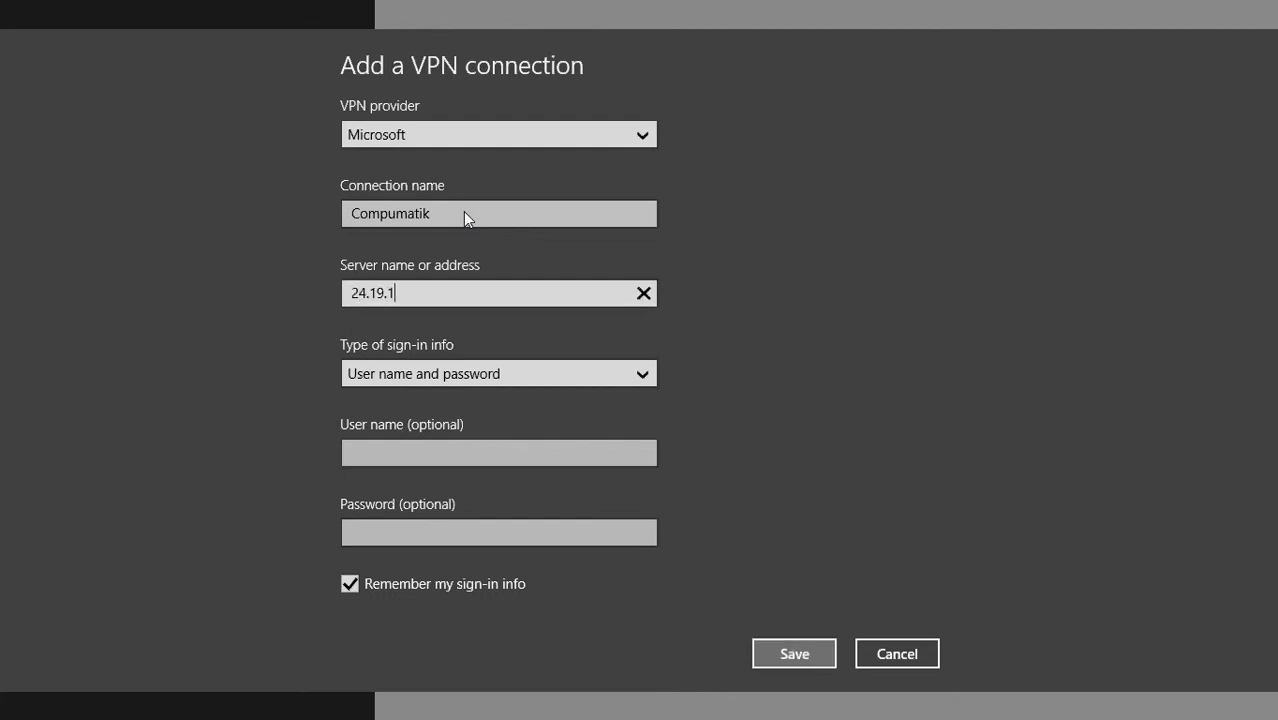
pyautogui.press('BackSpace')
pyautogui.press('BackSpace')
pyautogui.press('BackSpace')
pyautogui.press('BackSpace')
pyautogui.press('BackSpace')
pyautogui.press('BackSpace')
pyautogui.press('BackSpace')
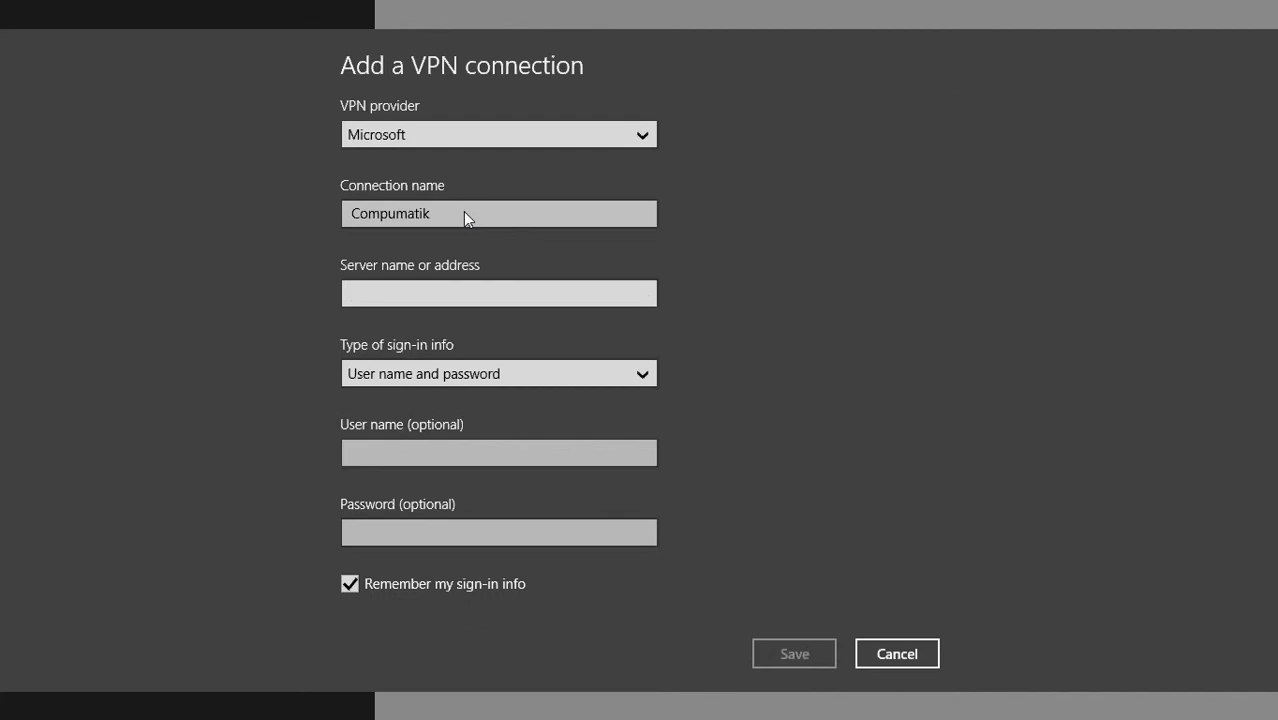
# Set the server address to ouroffice.compumatik.com with user name and password sign-in, turn off remembering the sign-in info, and save the connection
pyautogui.write('ouroffi')
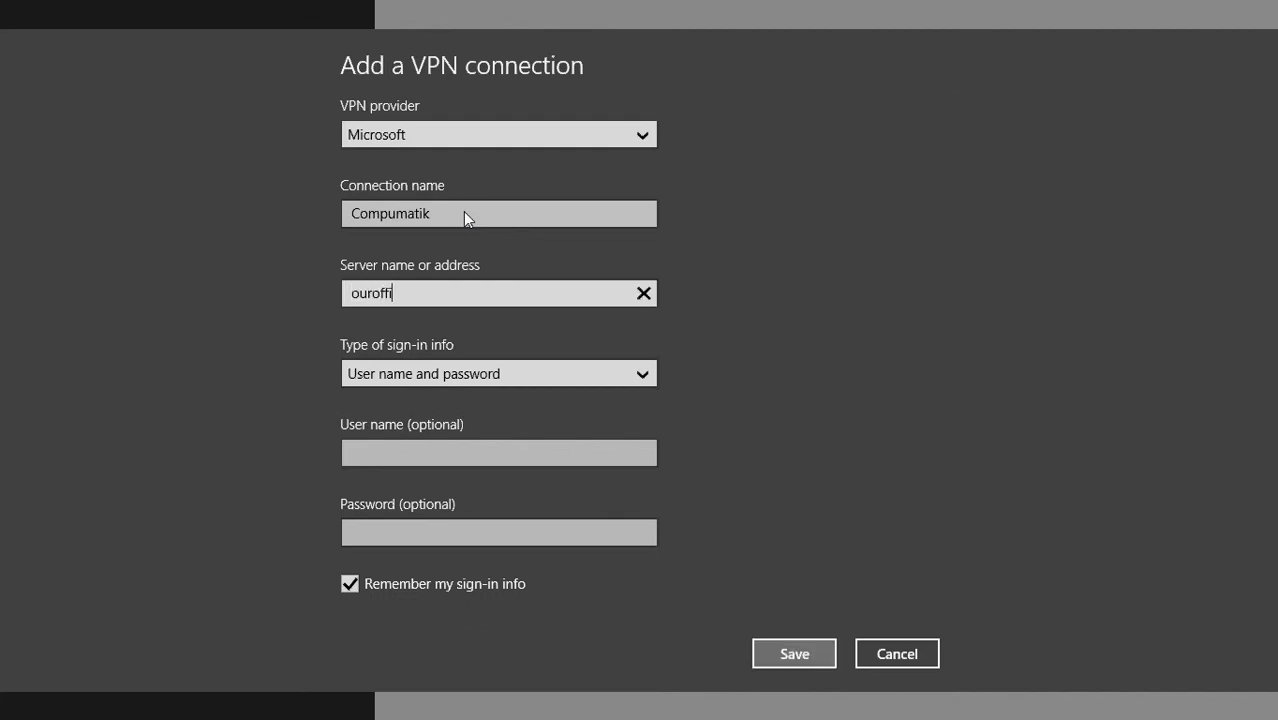
pyautogui.write('ce.compumatik.com')
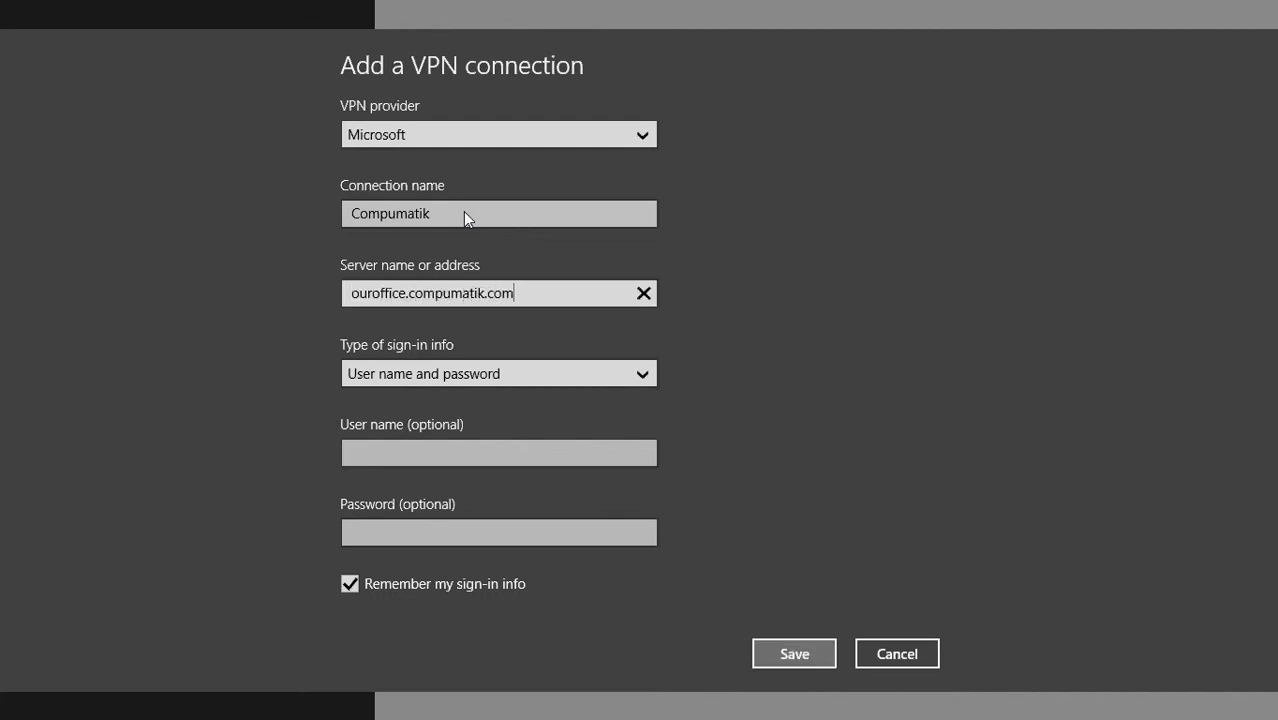
pyautogui.click(525, 368)
pyautogui.click(526, 370)
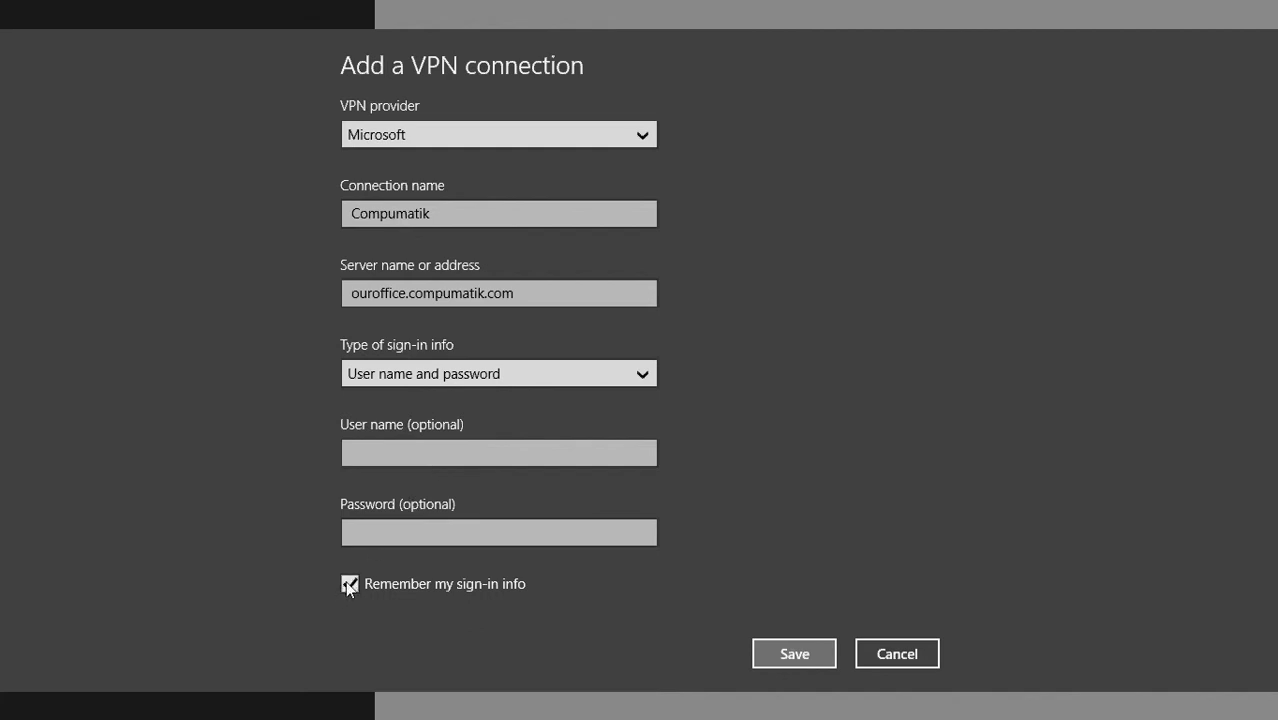
pyautogui.click(791, 654)
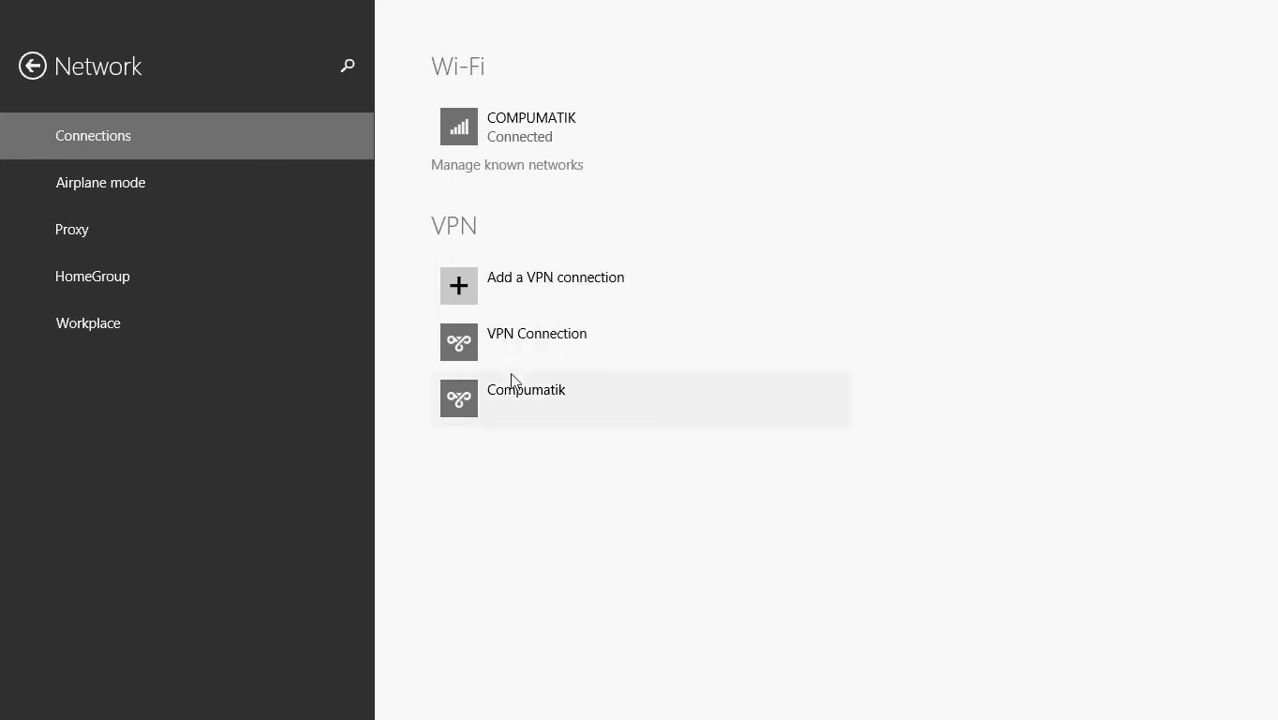
# Review the connection properties of the Compumatik VPN and return to the list of network connections
pyautogui.click(513, 398)
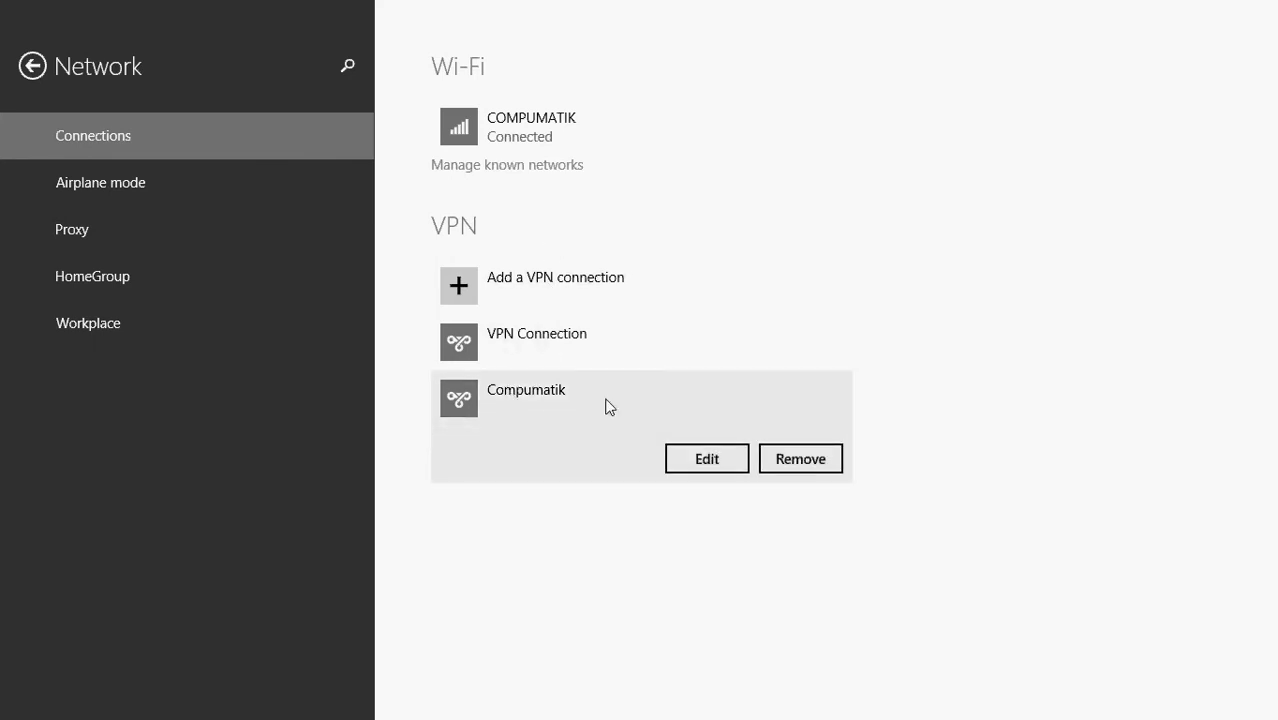
pyautogui.click(700, 460)
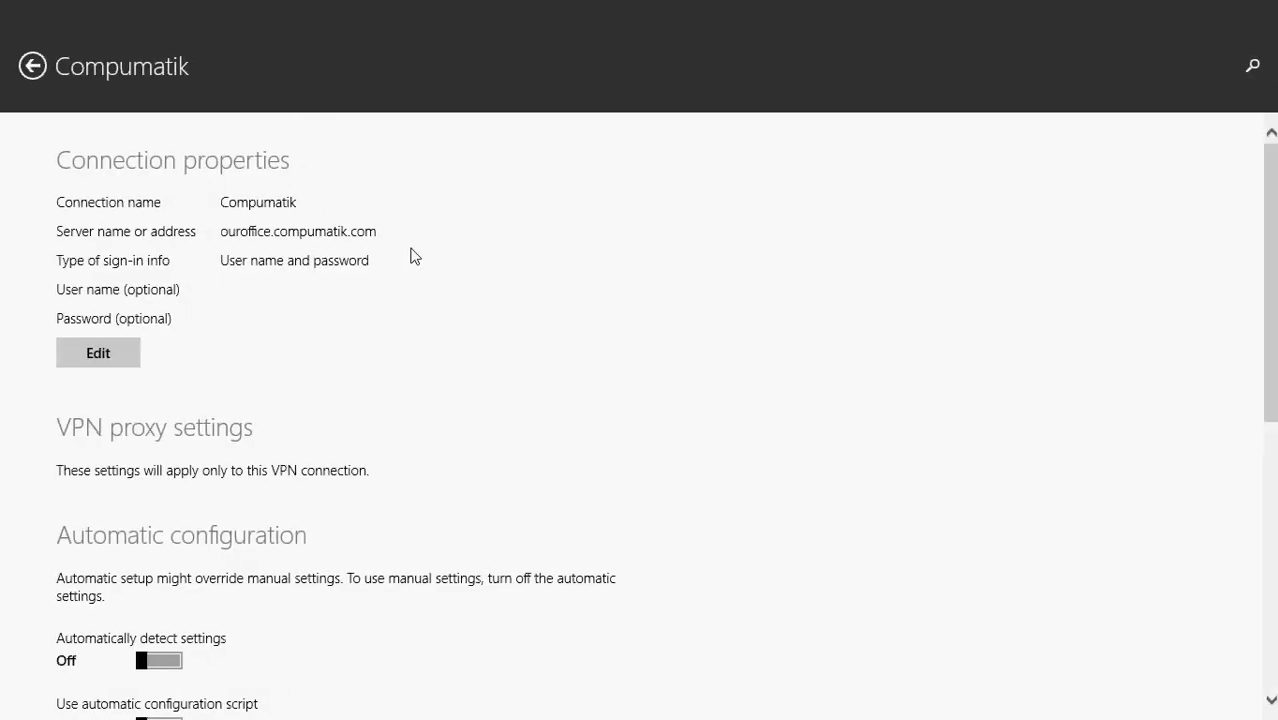
pyautogui.click(33, 66)
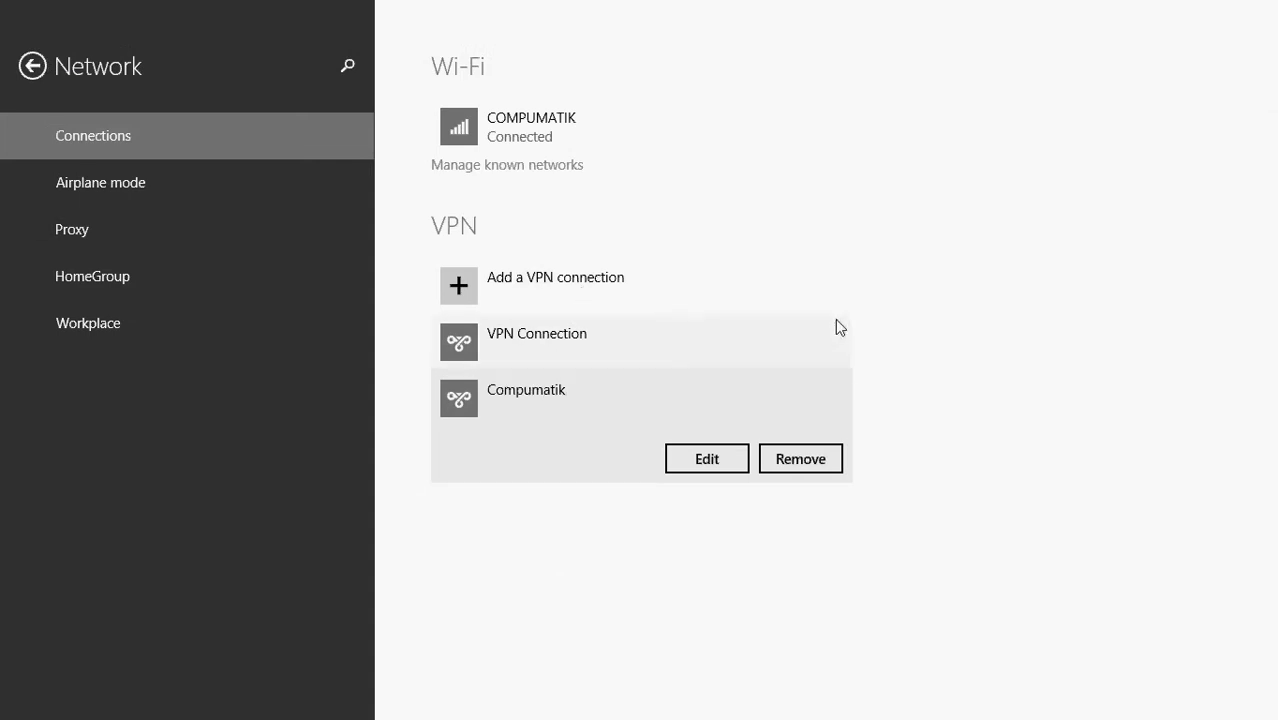
# Return to the desktop and connect to the existing VPN Connection, signing in with the account's user name and password
pyautogui.press('super')
pyautogui.click(149, 193)
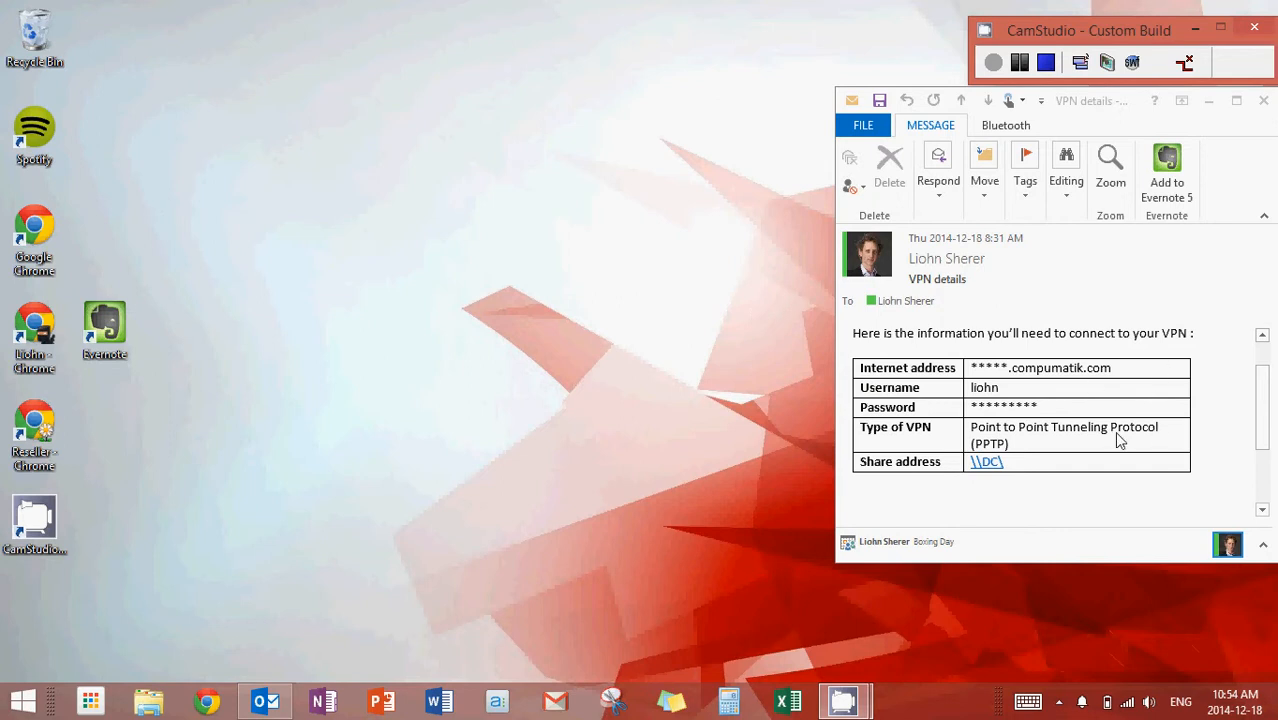
pyautogui.click(1125, 703)
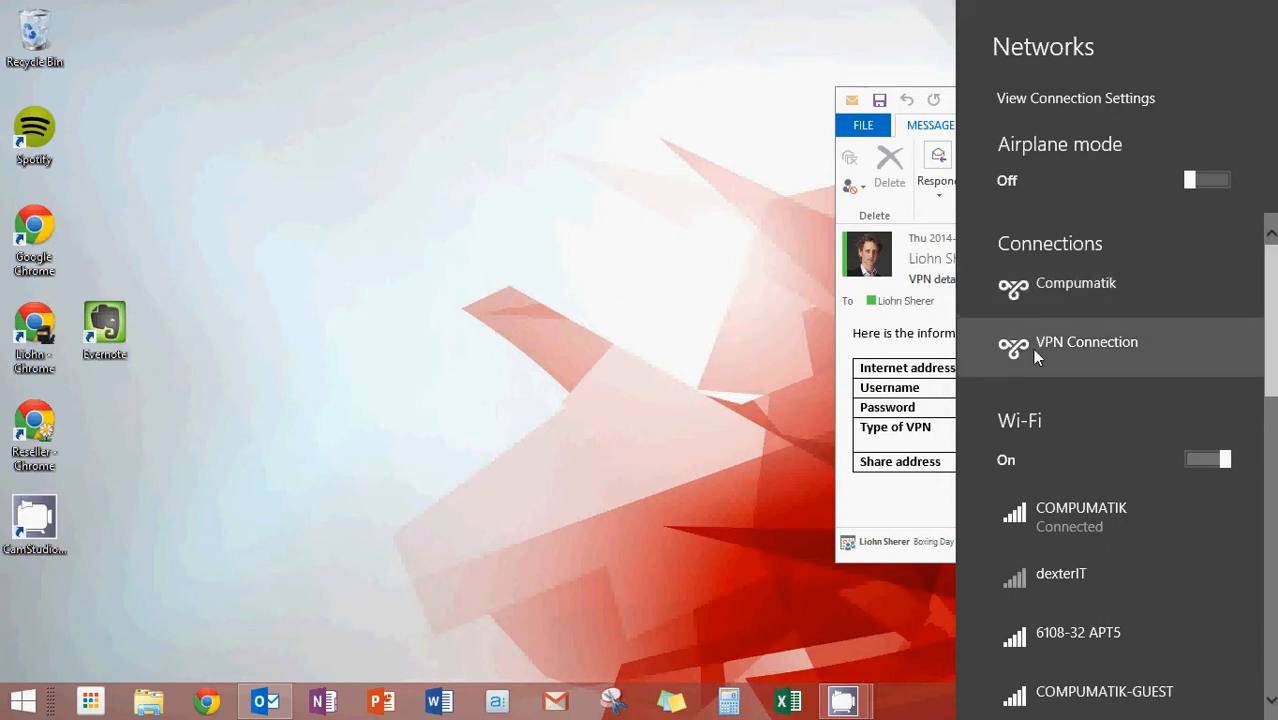
pyautogui.click(1090, 358)
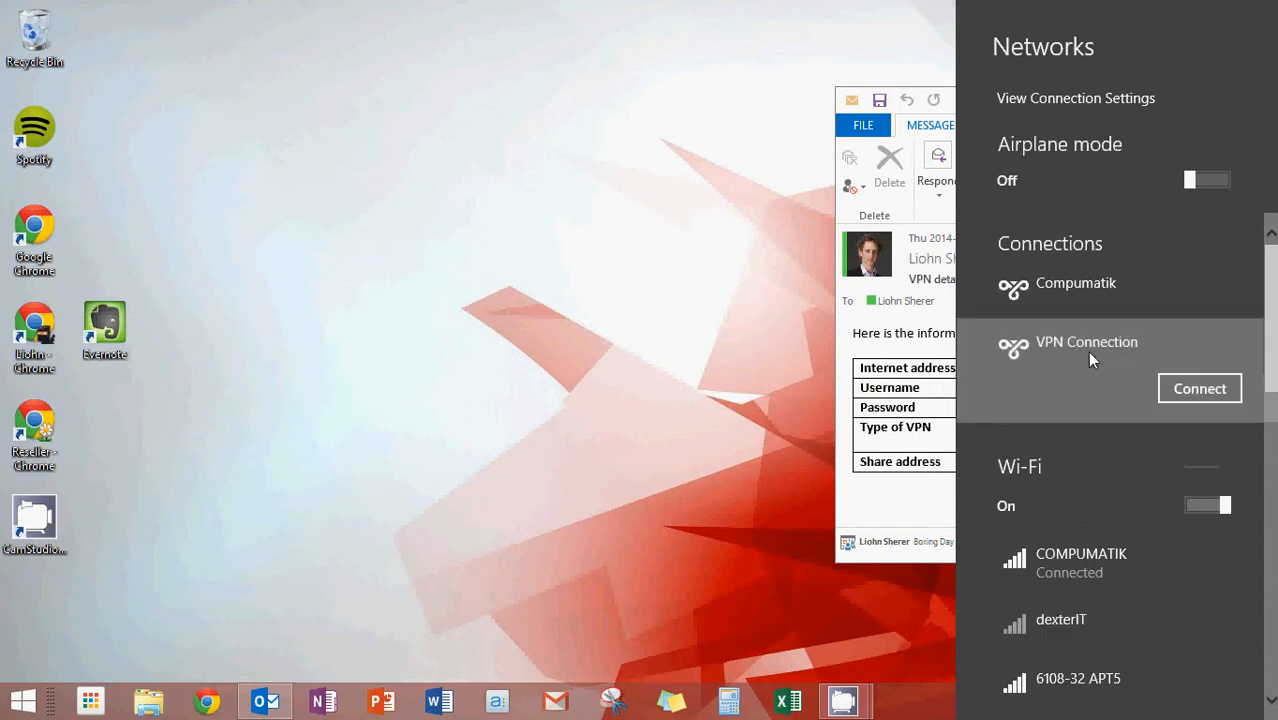
pyautogui.click(1194, 393)
pyautogui.click(1136, 360)
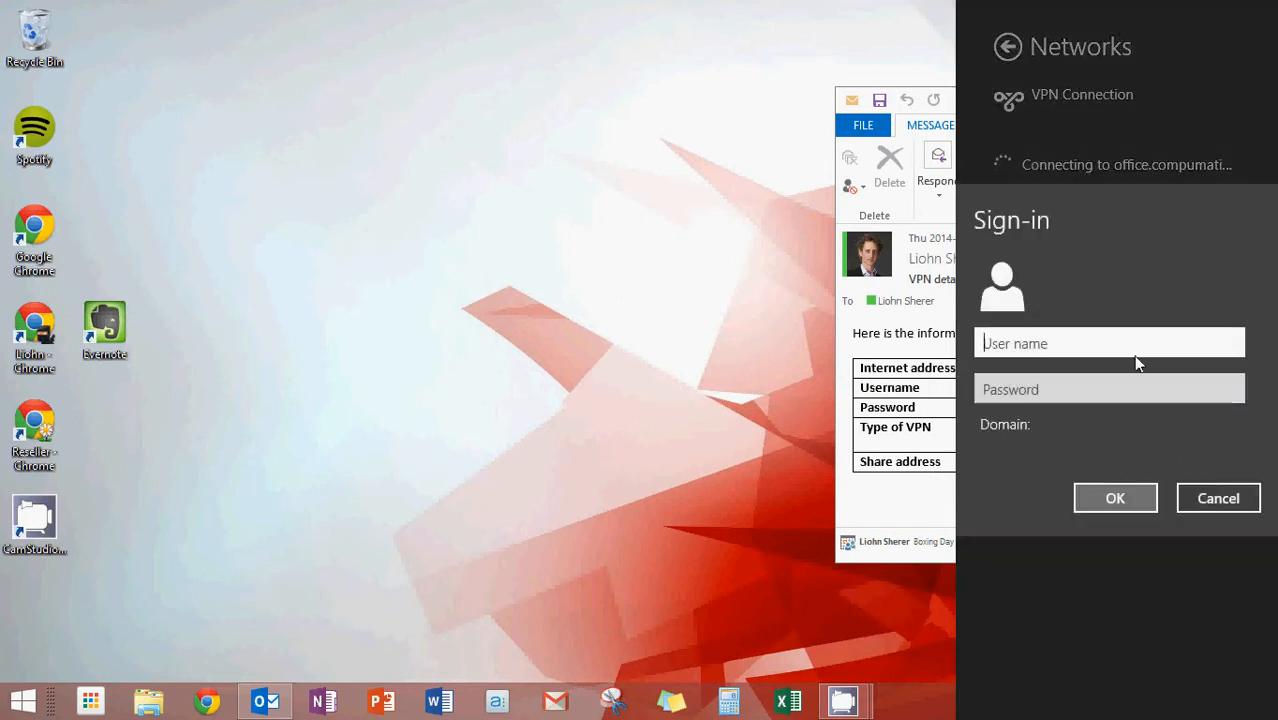
pyautogui.write('liohn')
pyautogui.press('Tab')
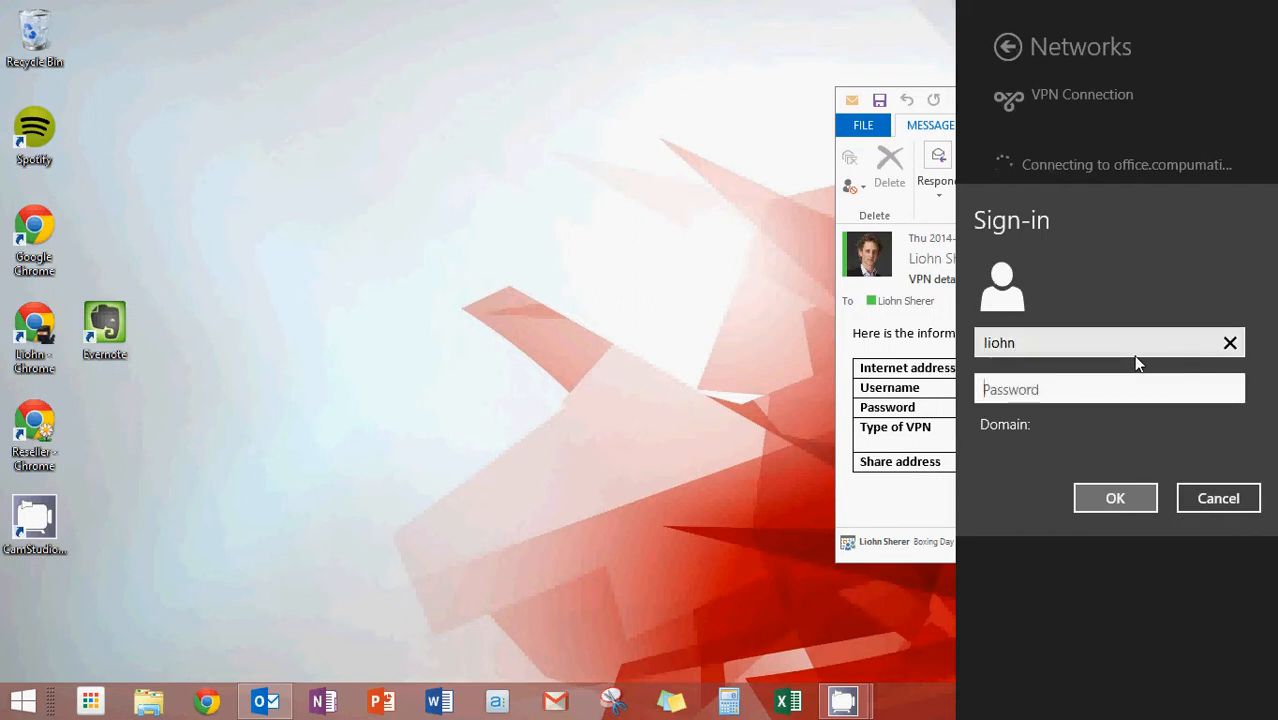
pyautogui.write('••••••')
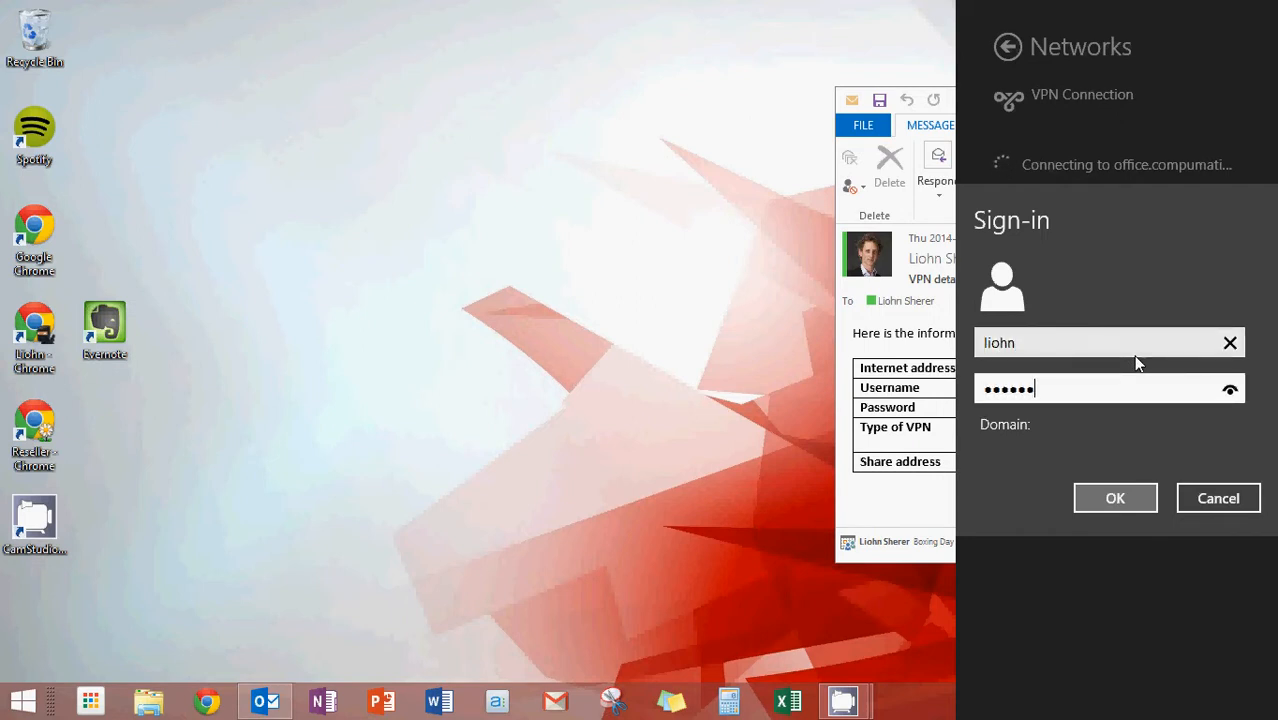
pyautogui.click(1116, 498)
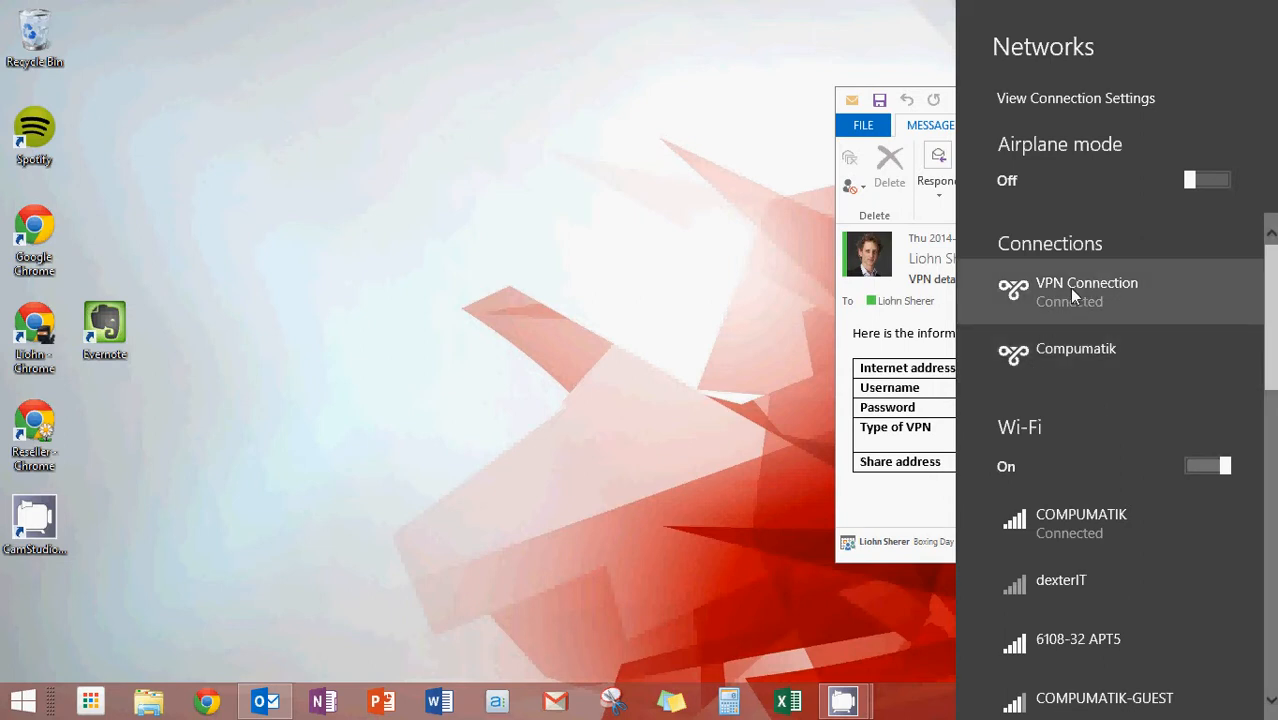
pyautogui.click(713, 330)
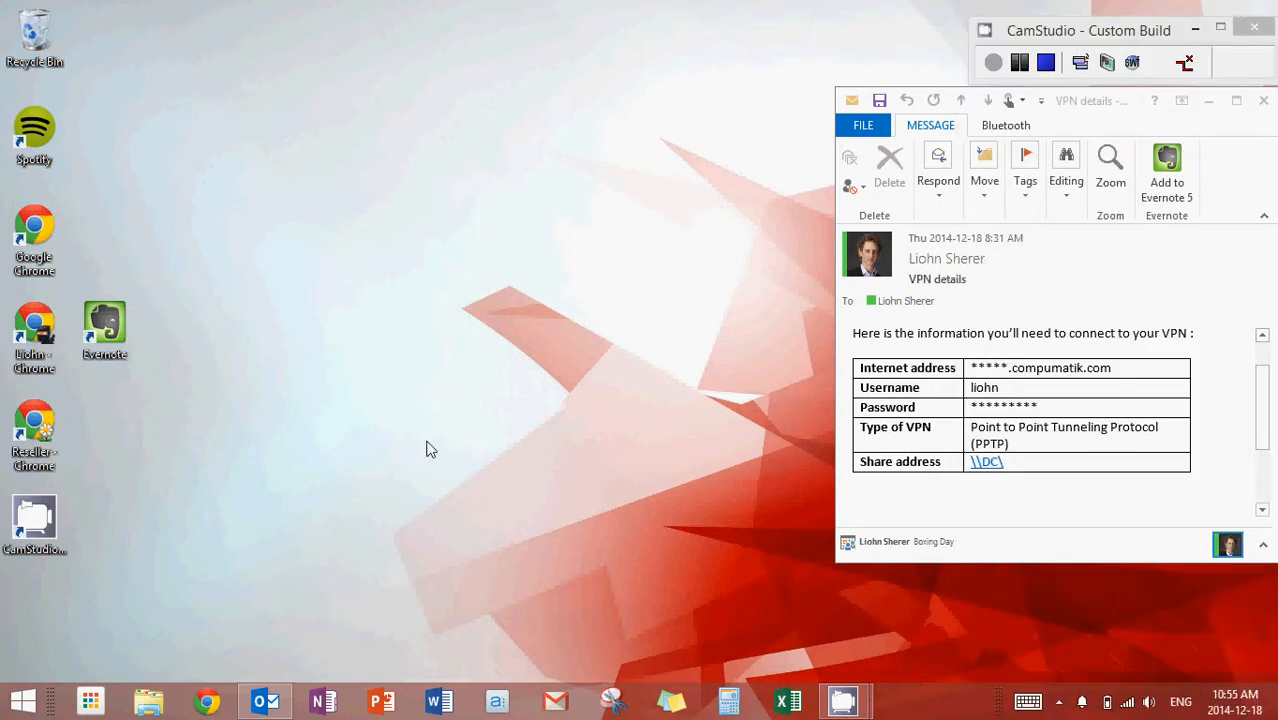
pyautogui.click(207, 703)
# Start a new desktop shortcut that points to the network location \\DC\
pyautogui.rightClick(313, 300)
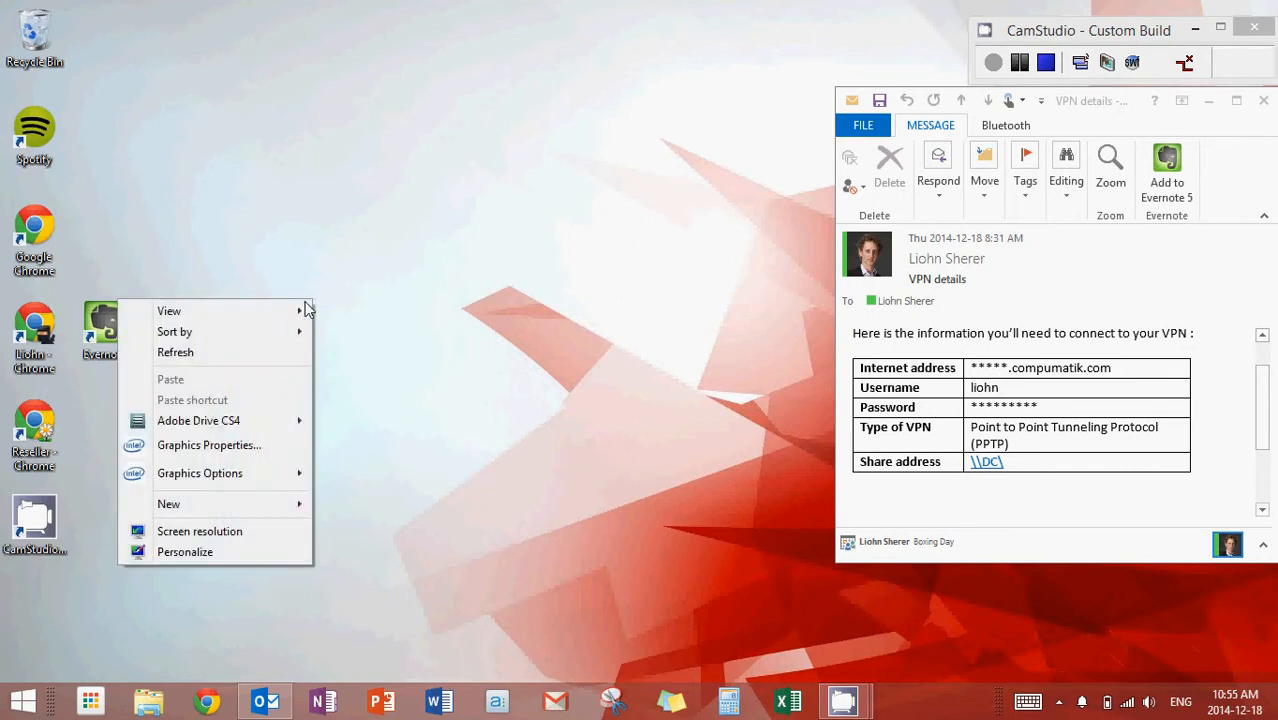
pyautogui.moveTo(213, 517)
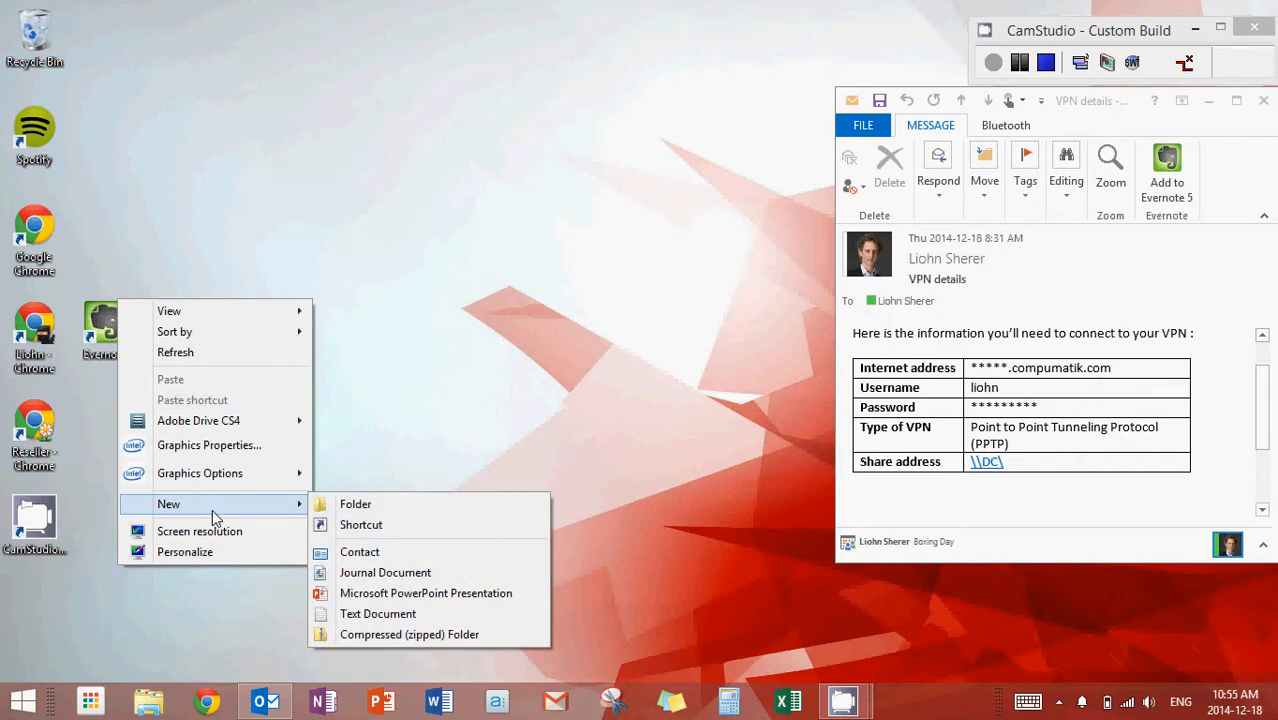
pyautogui.click(340, 527)
pyautogui.moveTo(568, 149); pyautogui.dragTo(416, 91)
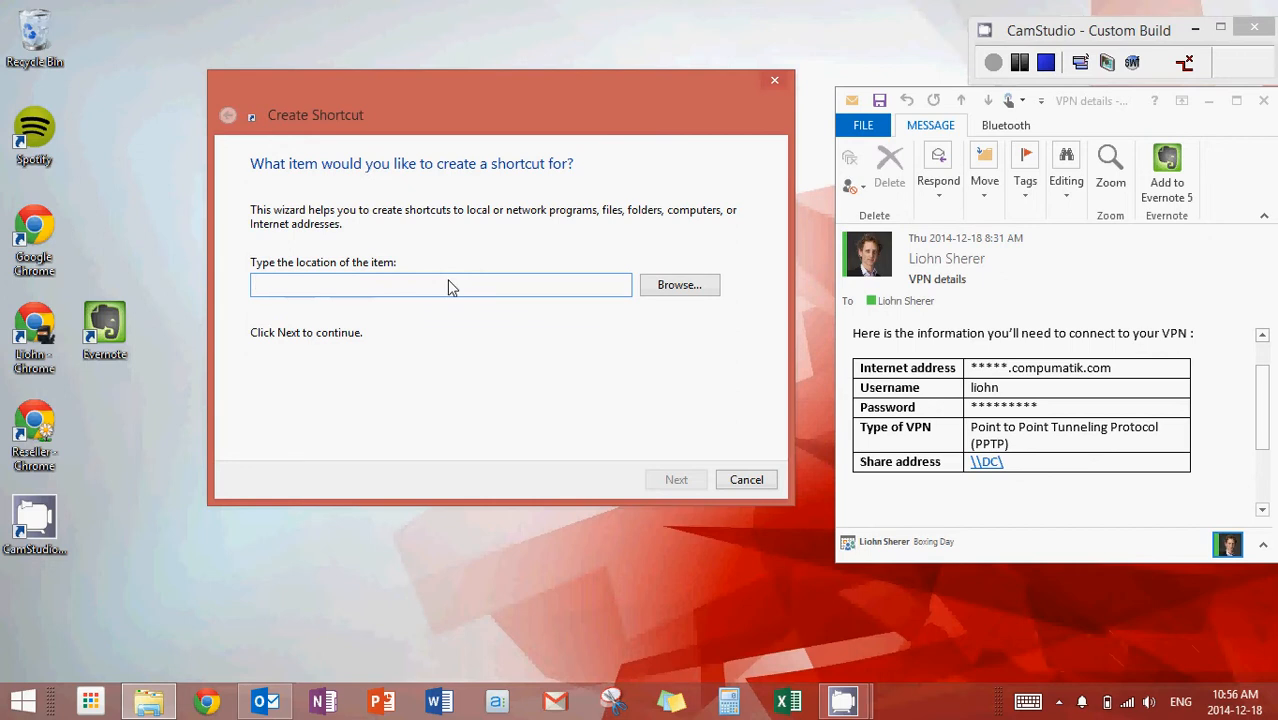
pyautogui.write('\\DC')
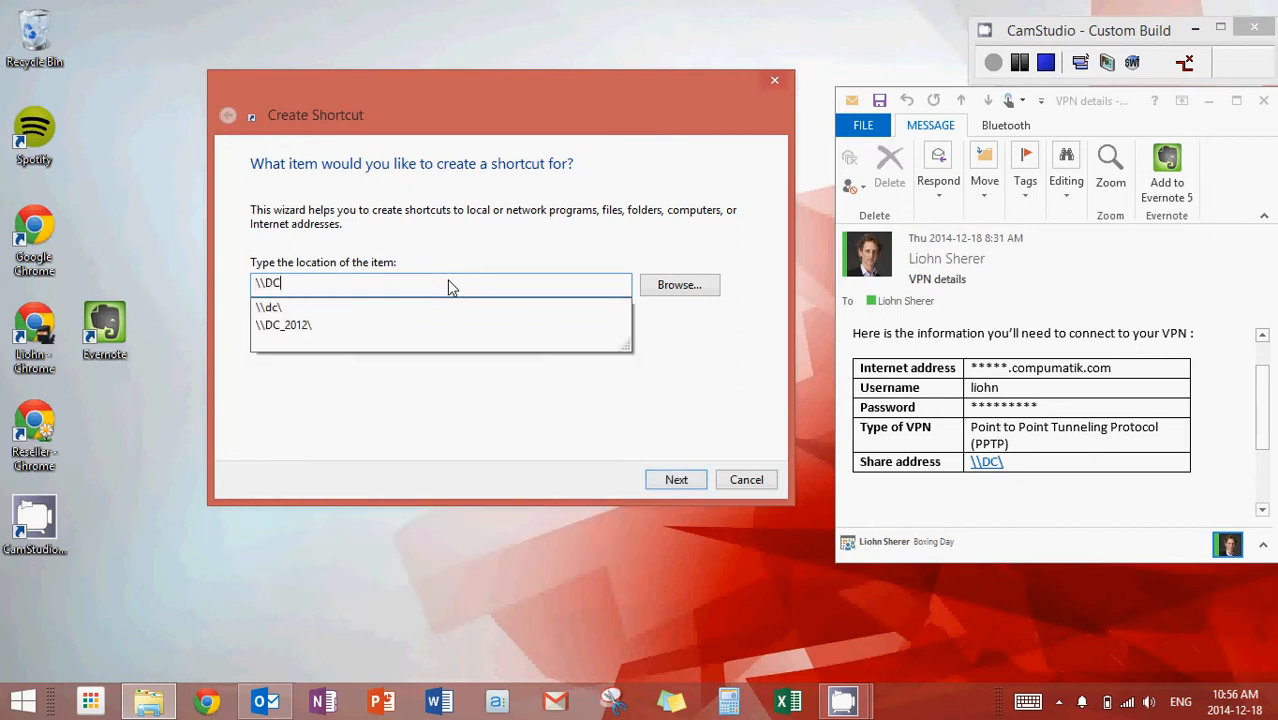
pyautogui.write('\\ /')
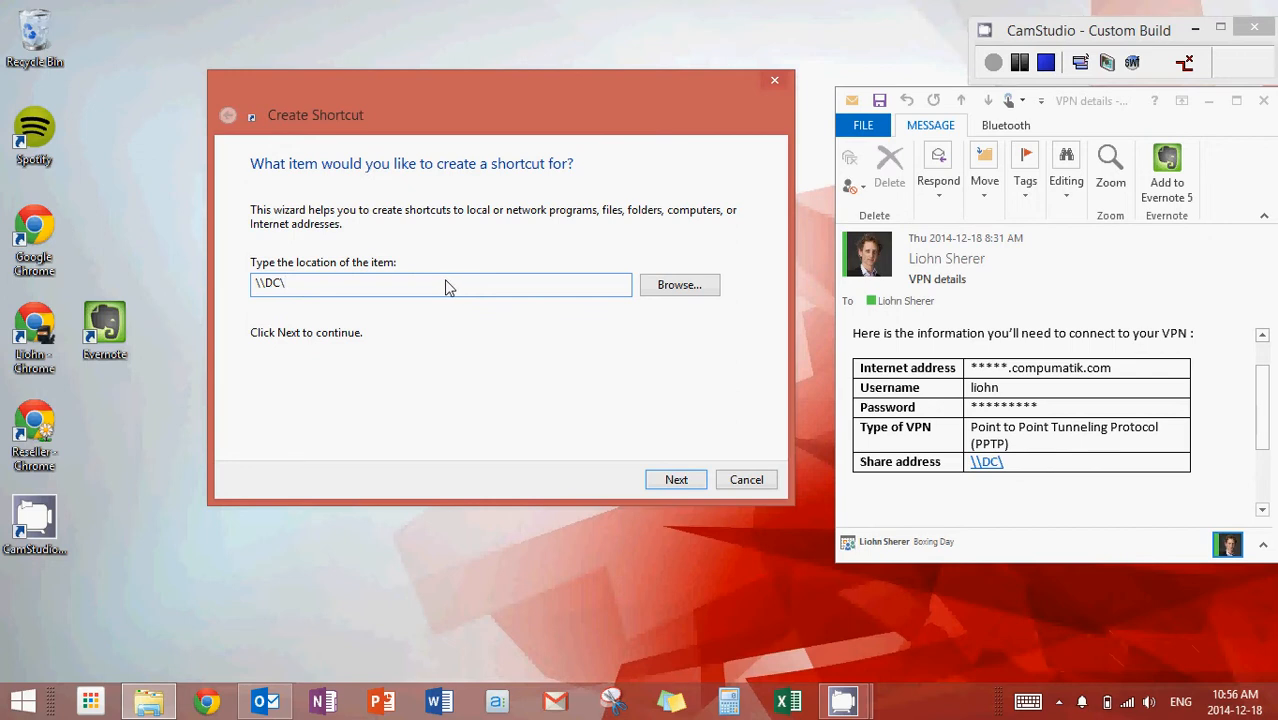
pyautogui.click(676, 481)
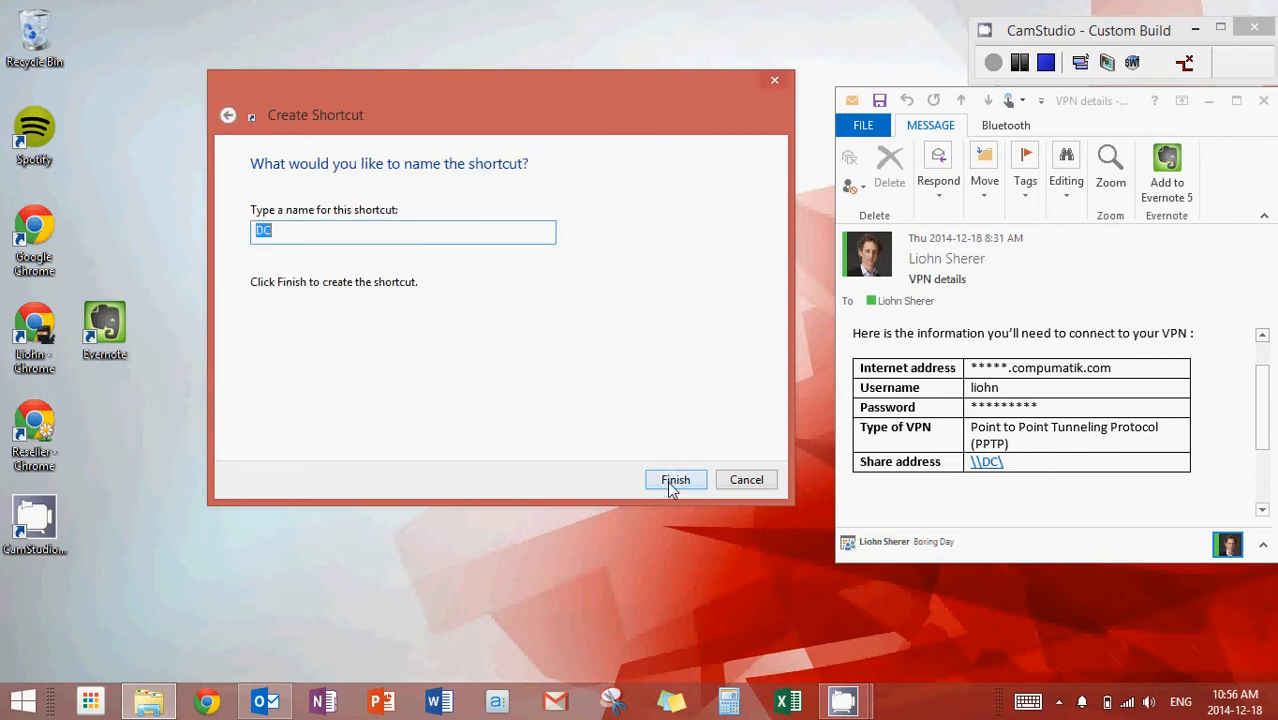
# Name the shortcut Work and finish creating it
pyautogui.write('File share')
pyautogui.hotkey('ctrl', 'a')
pyautogui.write('Wor')
pyautogui.press('Return')
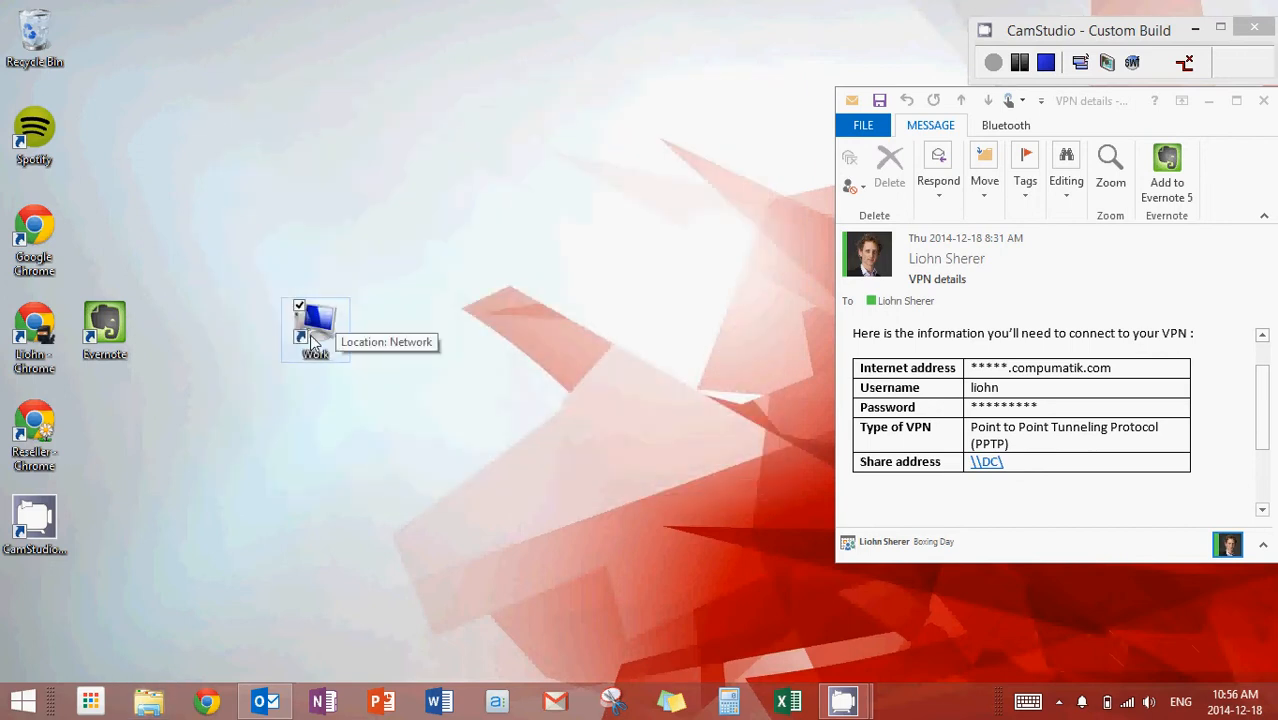
# Open the Work shortcut on the desktop and choose to use another account for the network credentials
pyautogui.click(315, 342)
pyautogui.click(265, 465)
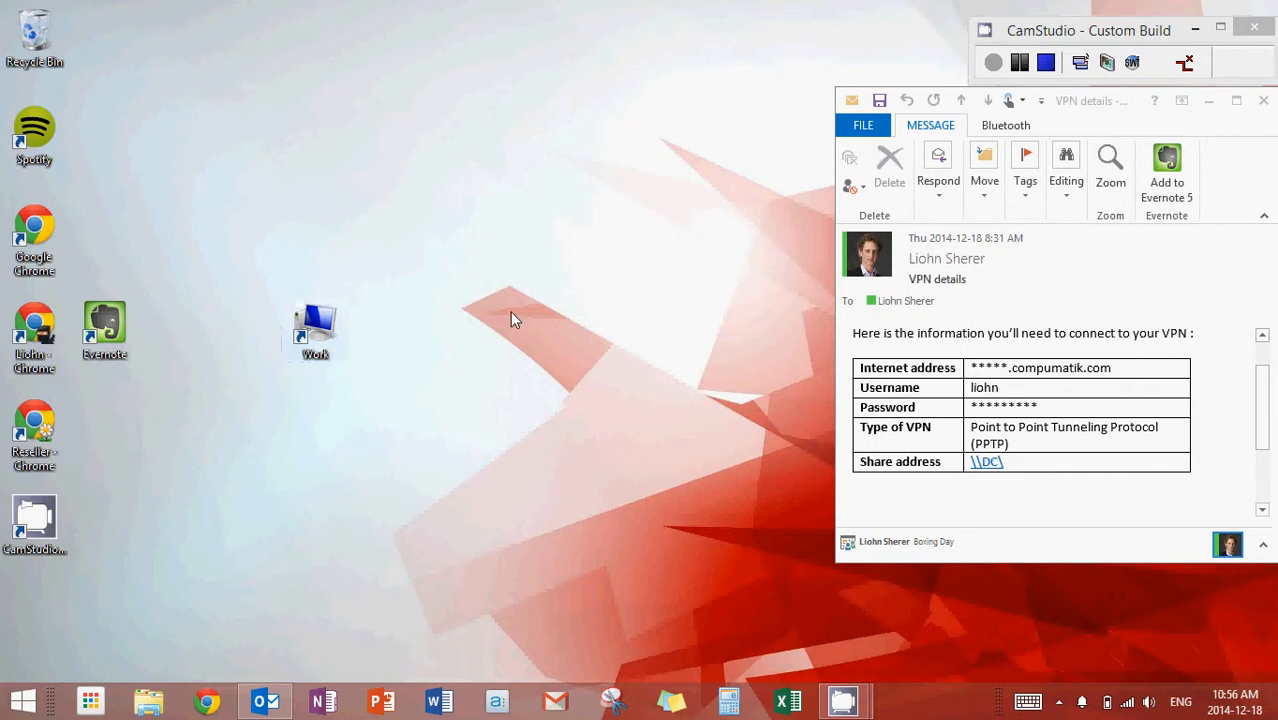
pyautogui.doubleClick(334, 320)
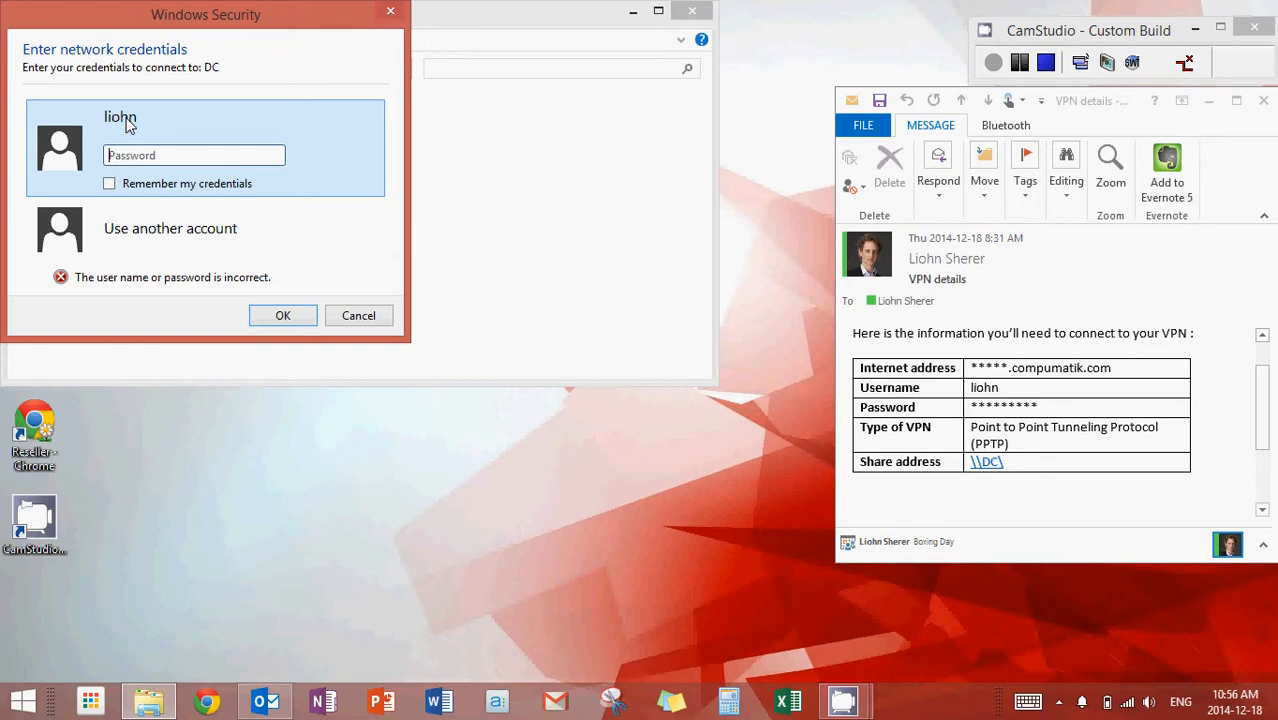
pyautogui.click(130, 240)
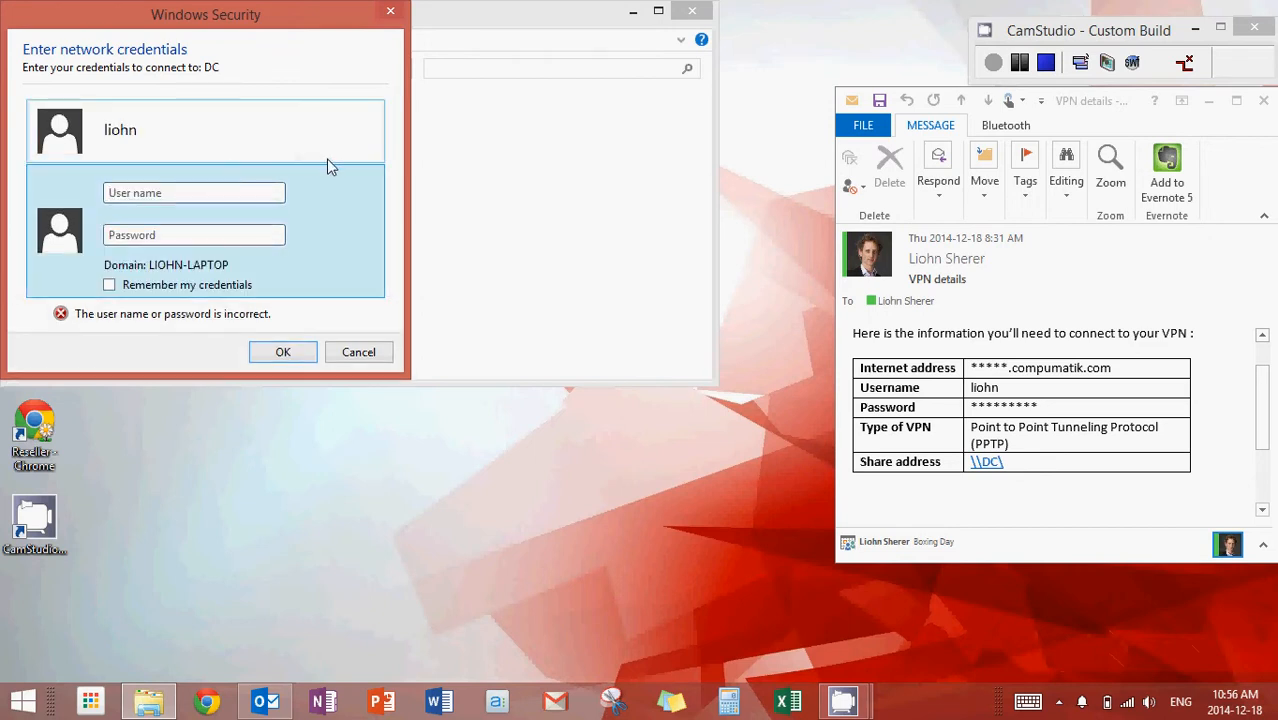
# Sign in to DC with the account's user name and password, and close the window of shared folders
pyautogui.write('liohn')
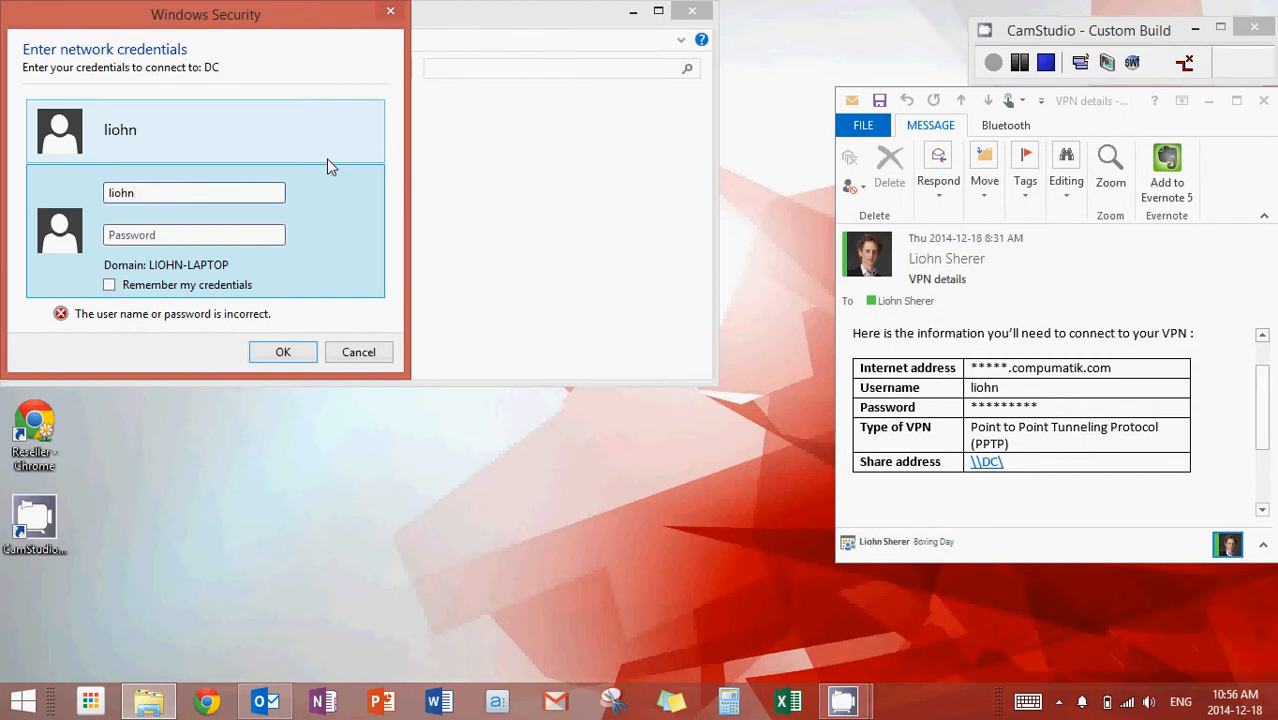
pyautogui.press('Tab')
pyautogui.write('••••')
pyautogui.press('BackSpace')
pyautogui.press('BackSpace')
pyautogui.press('BackSpace')
pyautogui.press('BackSpace')
pyautogui.write('••••••')
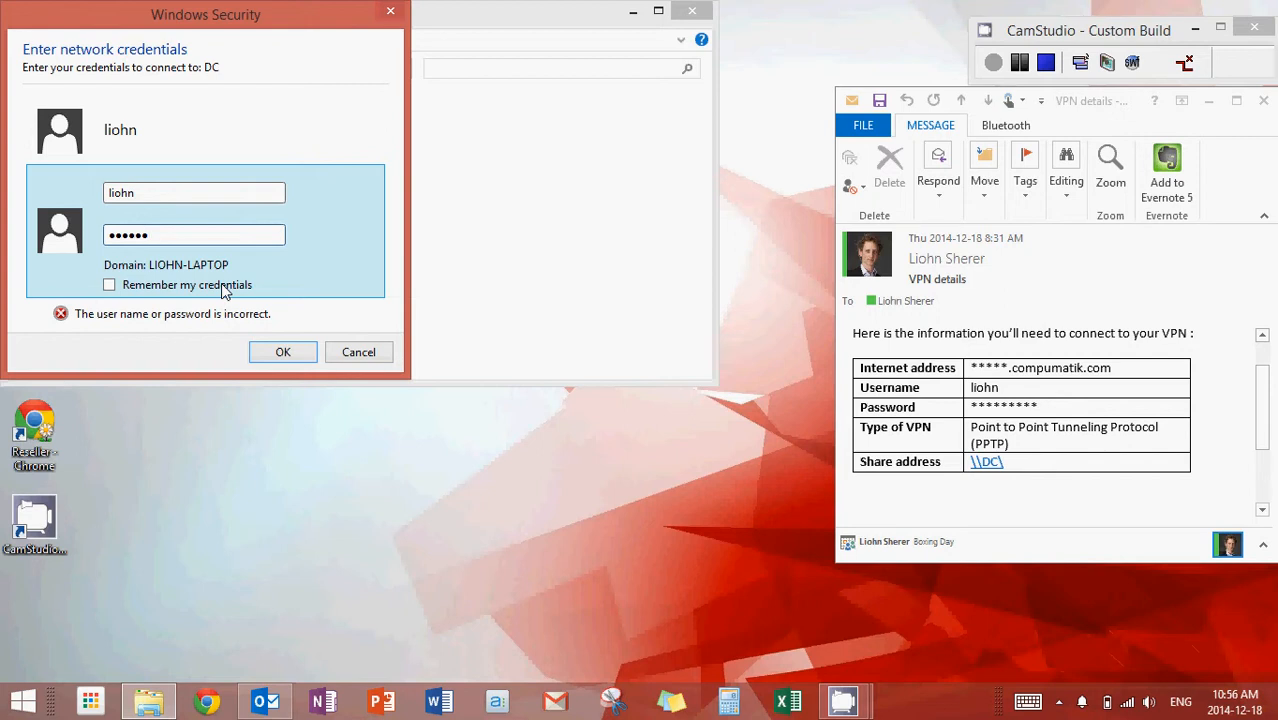
pyautogui.click(283, 352)
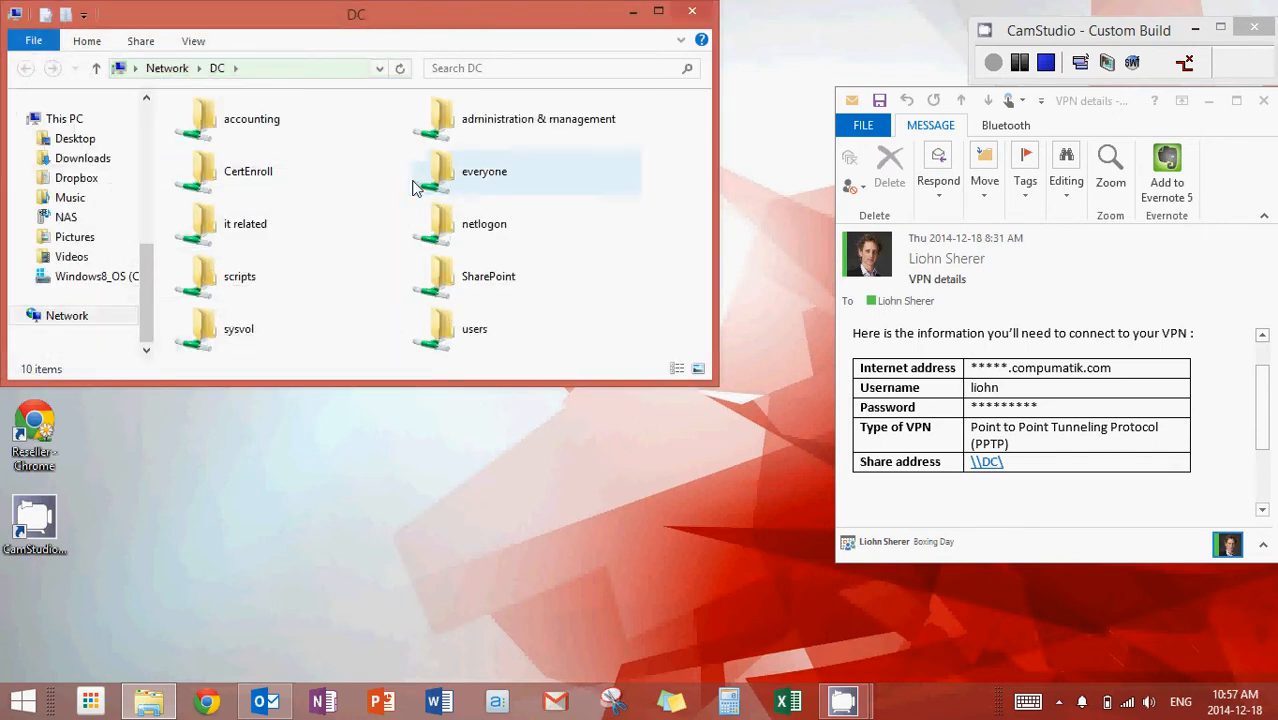
pyautogui.click(691, 12)
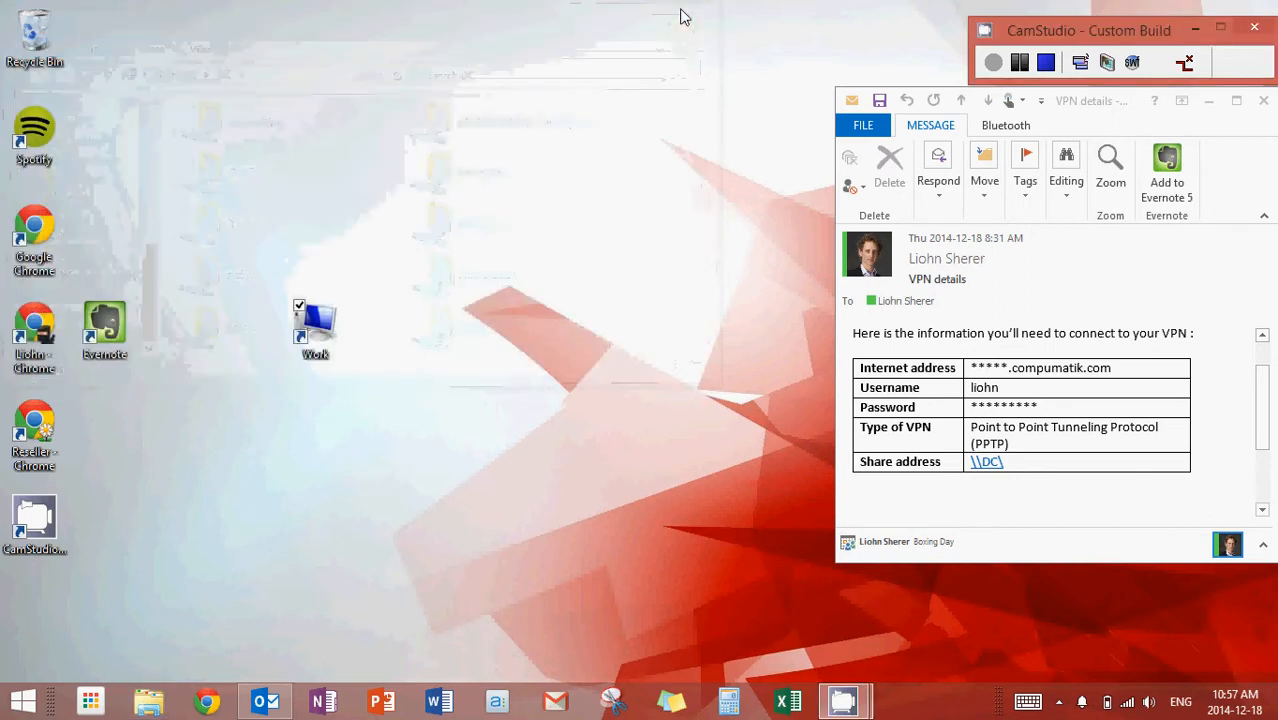
pyautogui.click(316, 326)
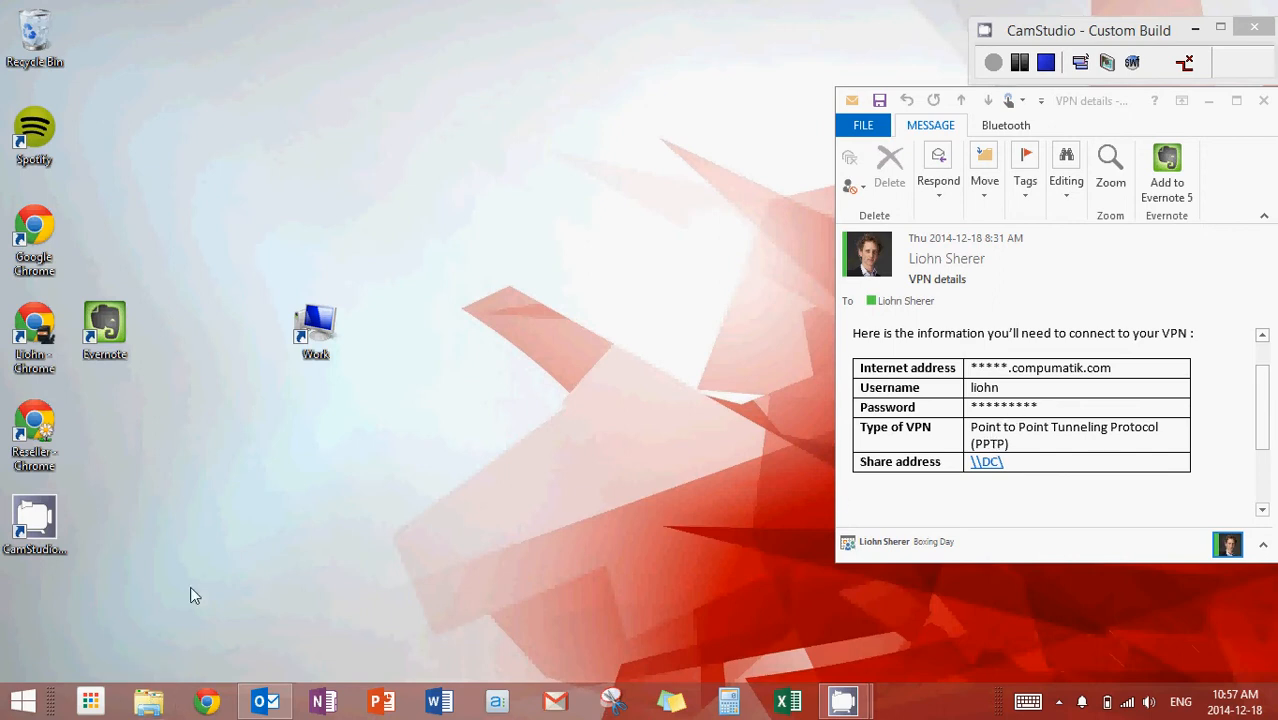
# Open the network share \\DC\ directly from a File Explorer window and close that window
pyautogui.click(148, 702)
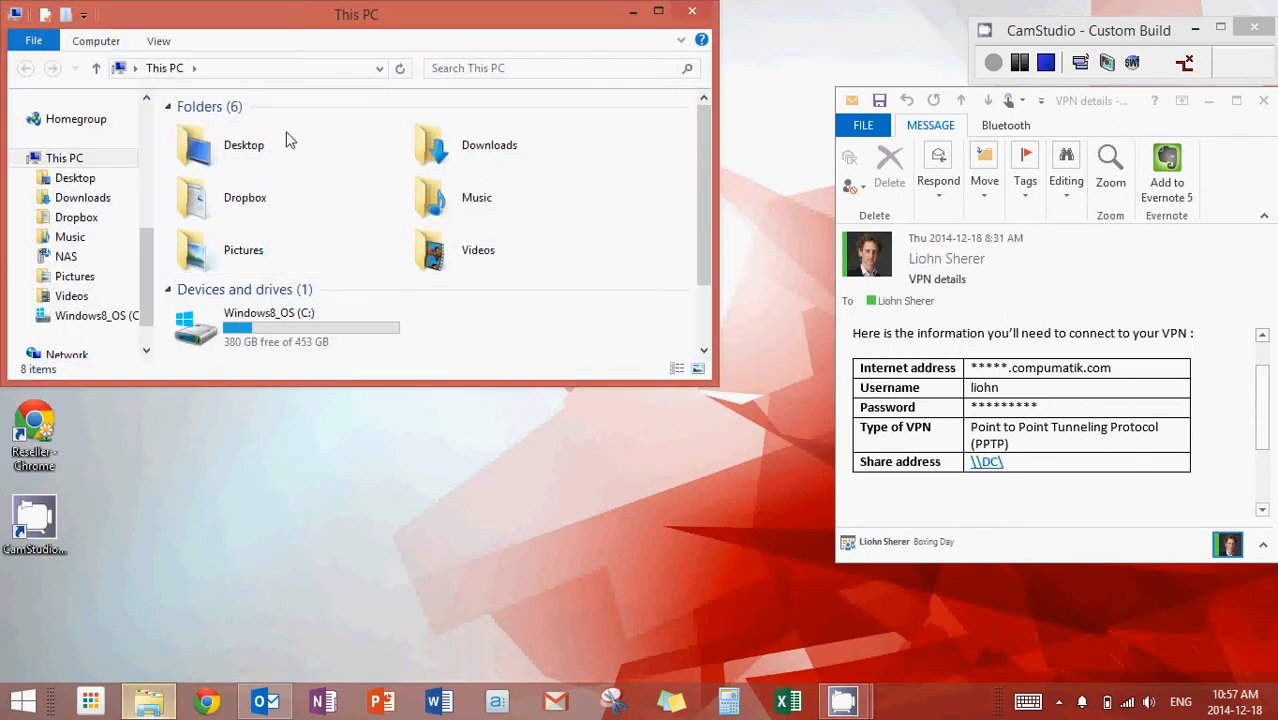
pyautogui.click(278, 75)
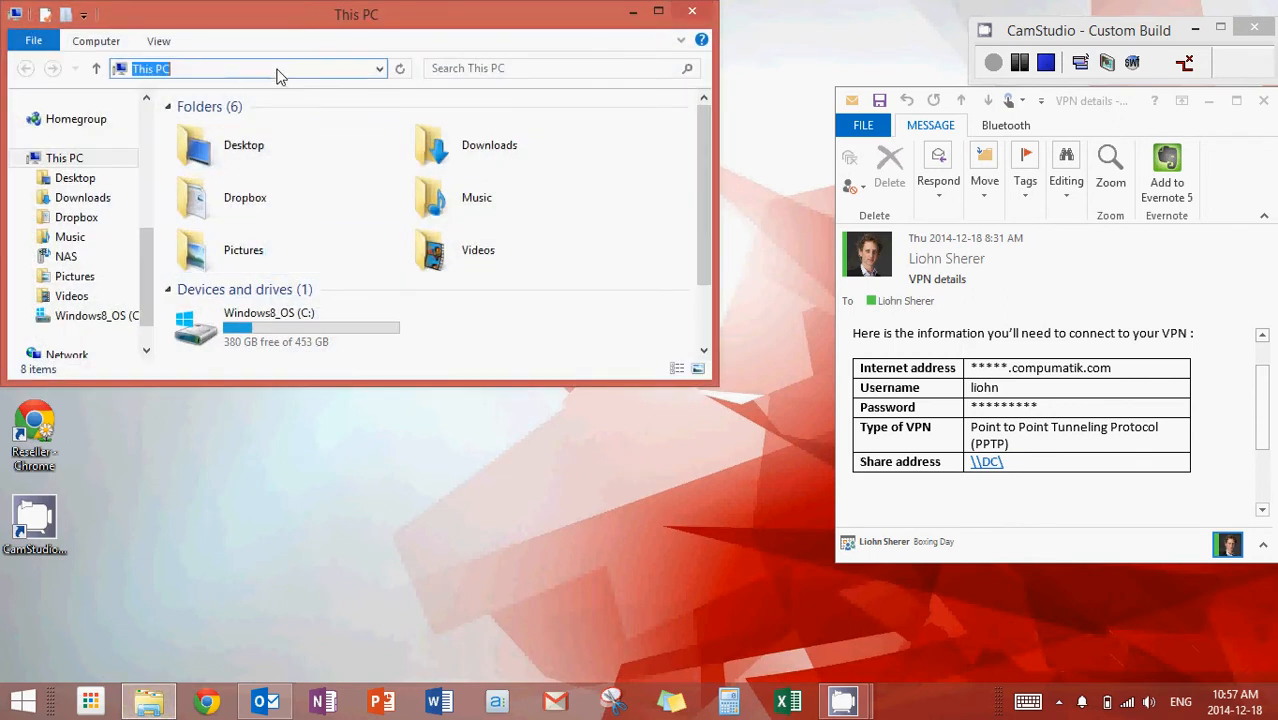
pyautogui.write('\\\\DC\\')
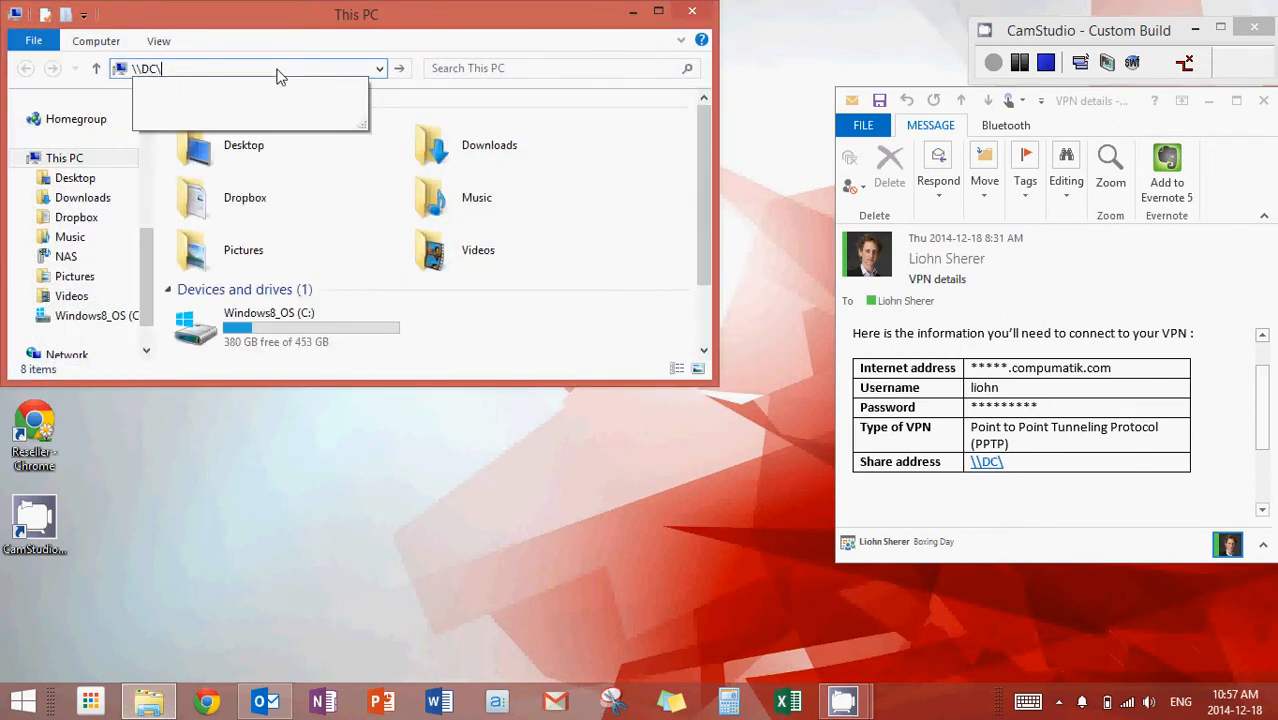
pyautogui.press('Return')
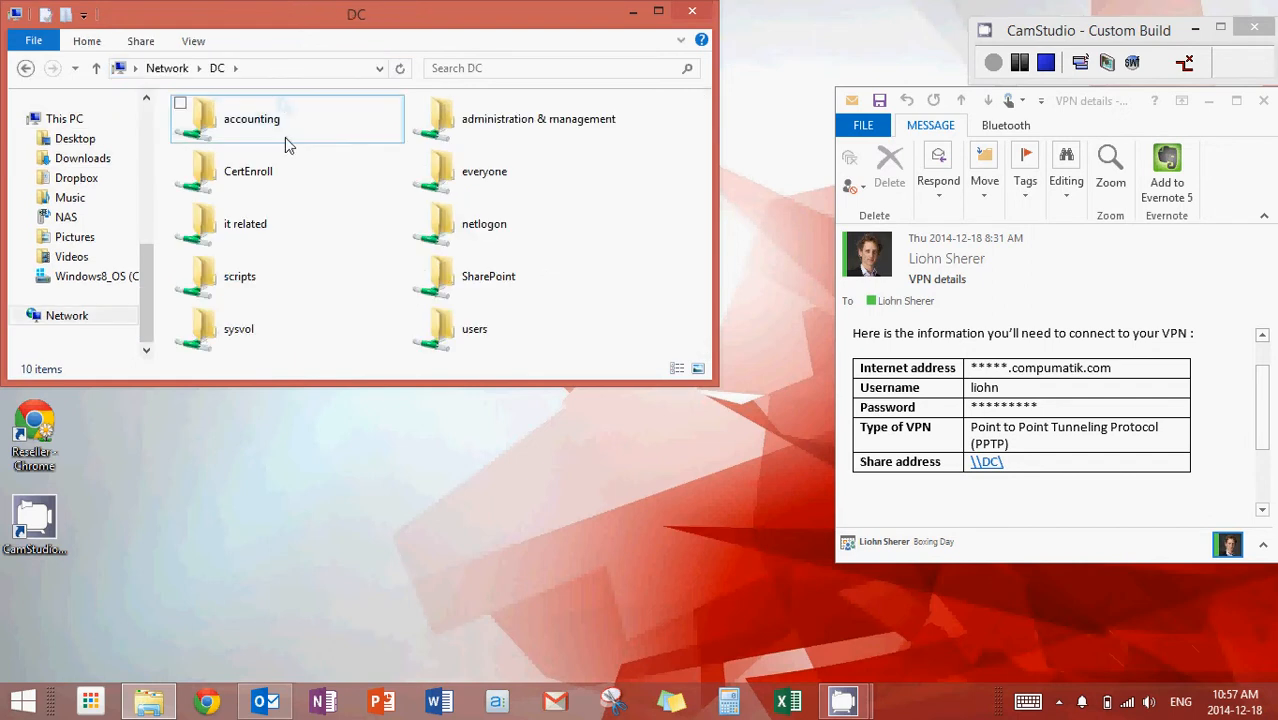
pyautogui.click(692, 12)
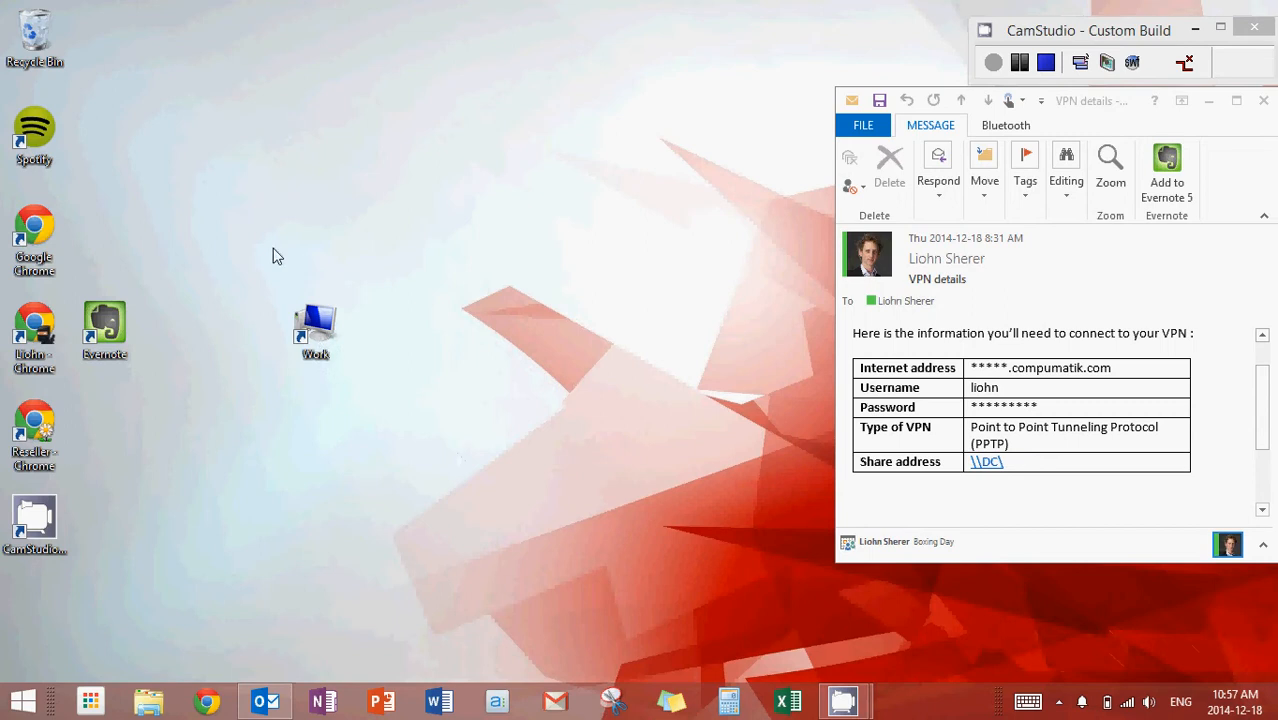
# Delete the Work shortcut from the desktop
pyautogui.moveTo(273, 249); pyautogui.dragTo(387, 411)
pyautogui.press('Delete')
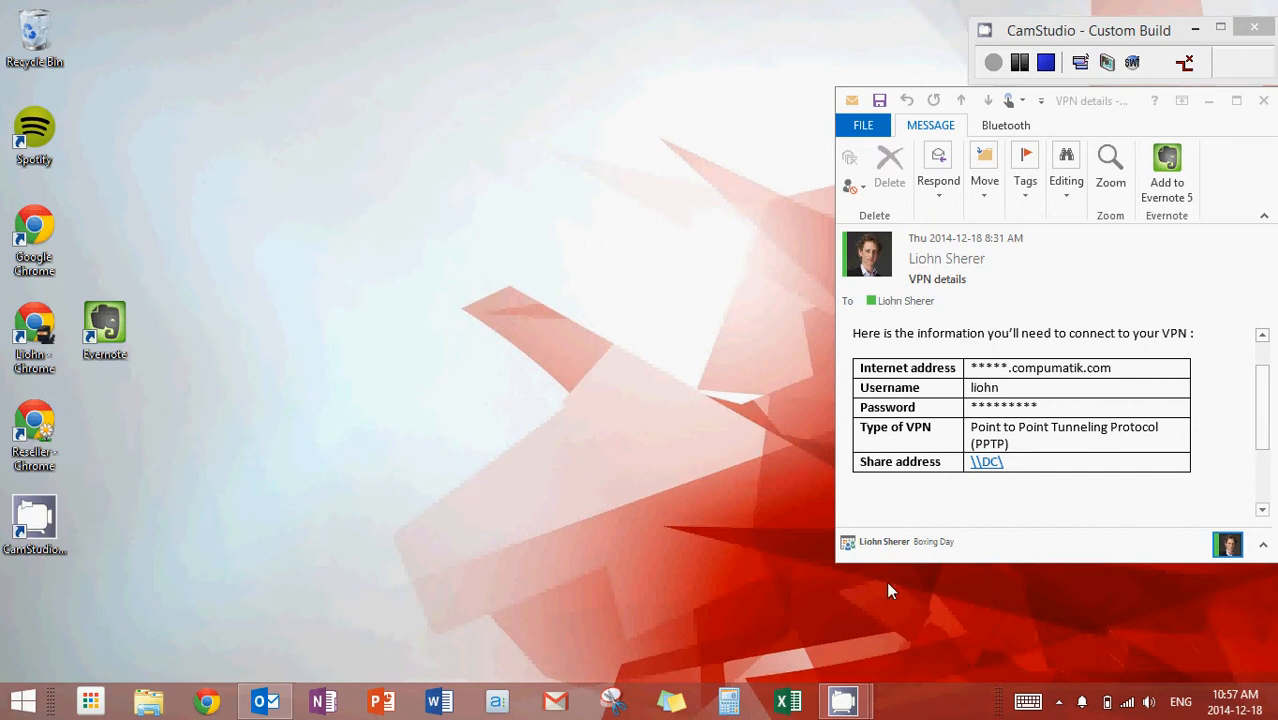
# Disconnect the active VPN Connection and return to the desktop
pyautogui.click(1127, 703)
pyautogui.click(1142, 300)
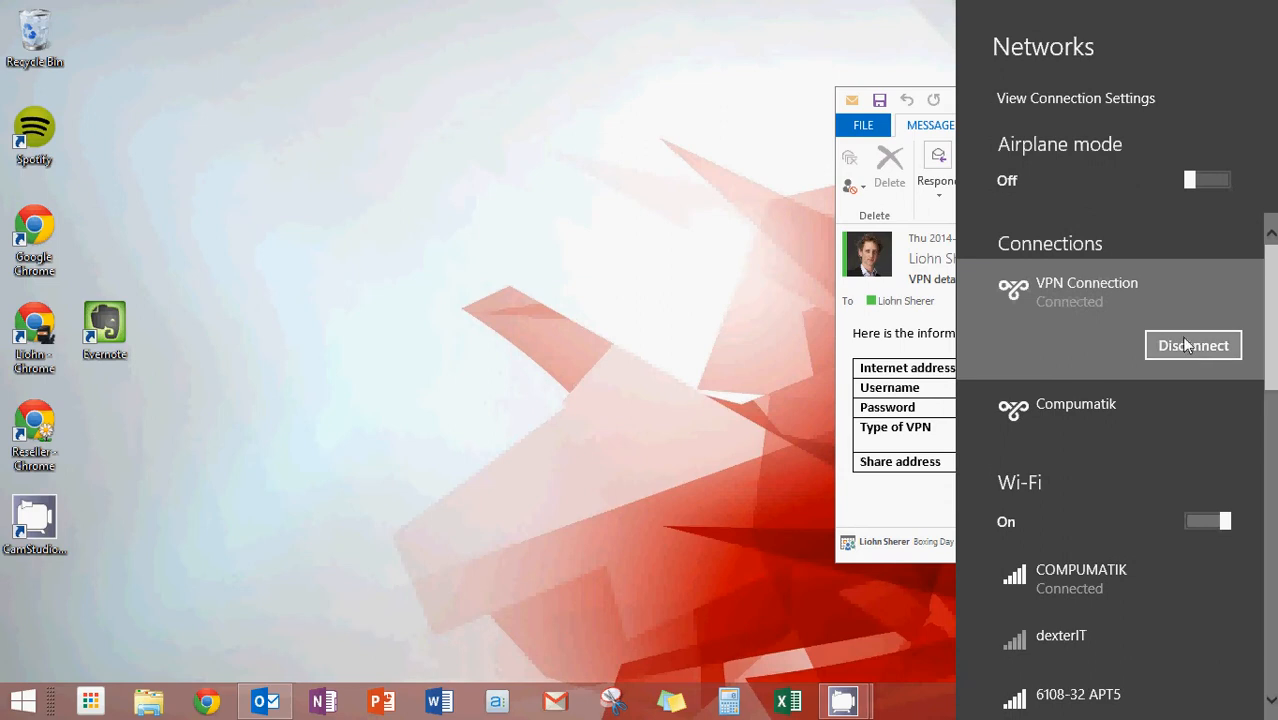
pyautogui.click(1188, 345)
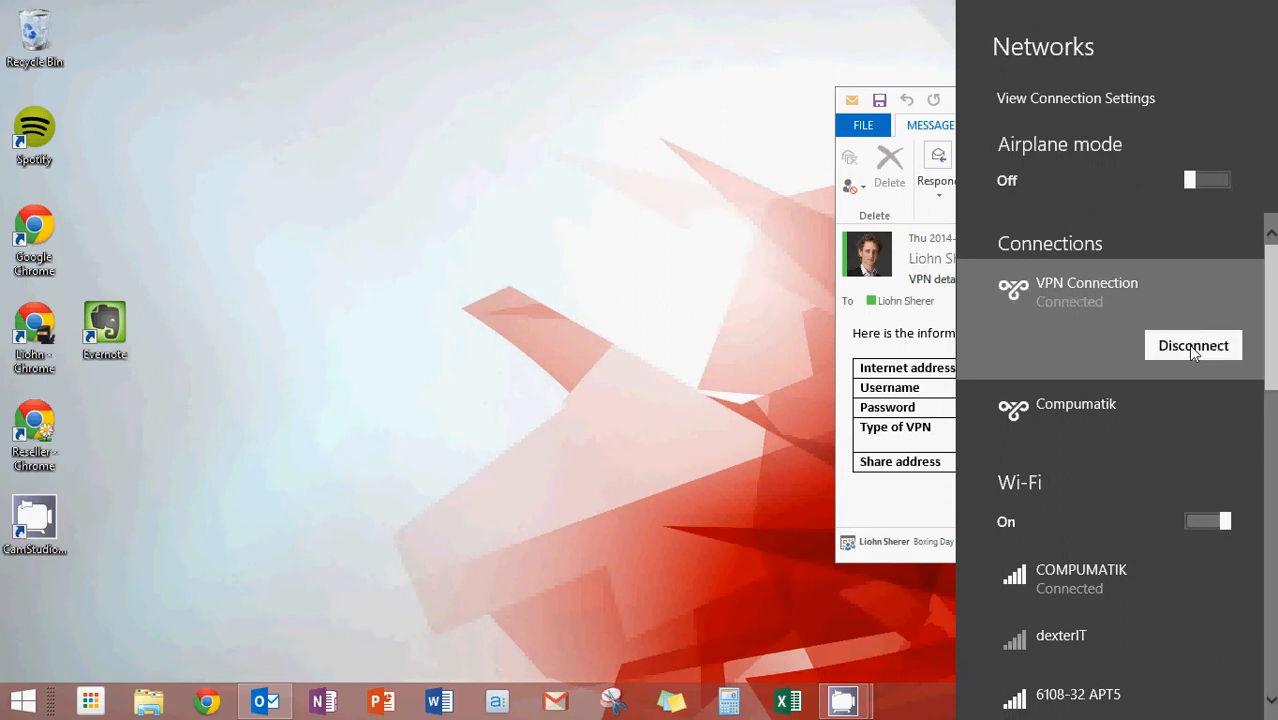
pyautogui.click(560, 375)
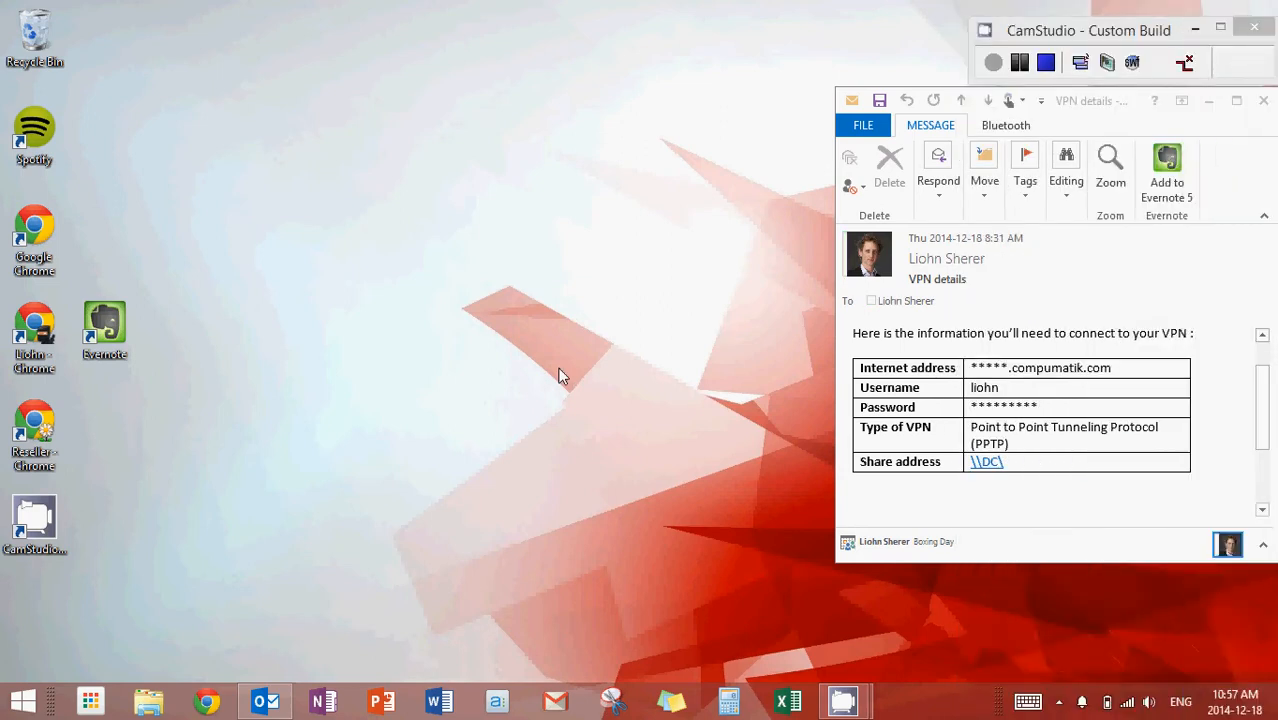